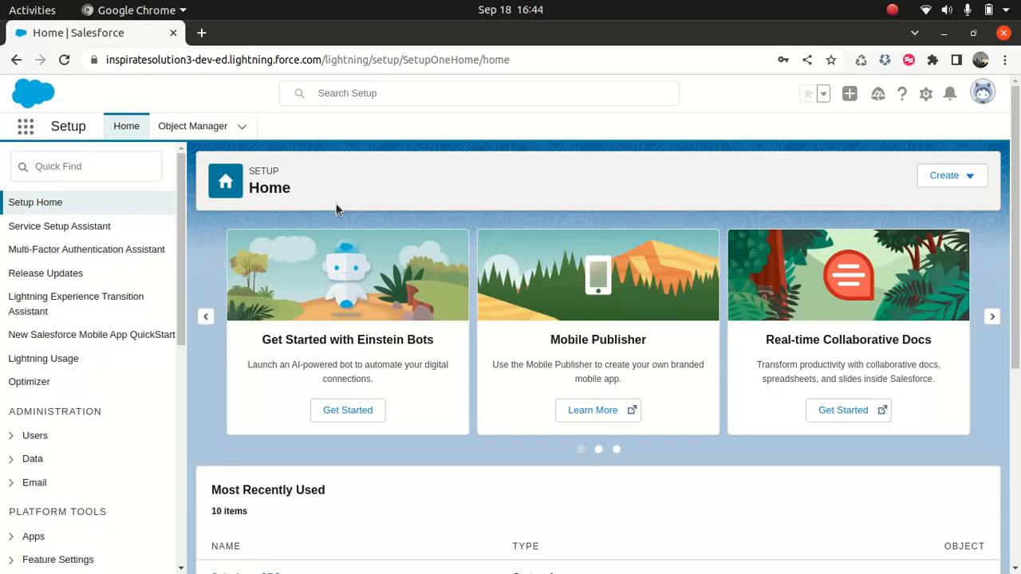
Switch to the Salesforce CPQ app and open the Template Content list, found by searching for "template"
left_click(25, 129)
left_click(73, 221)
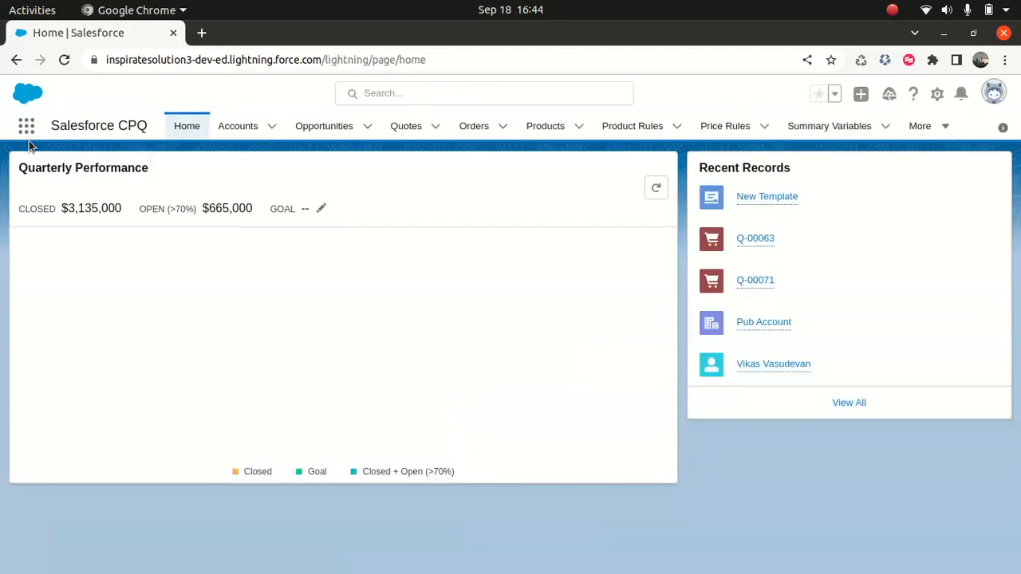
left_click(26, 129)
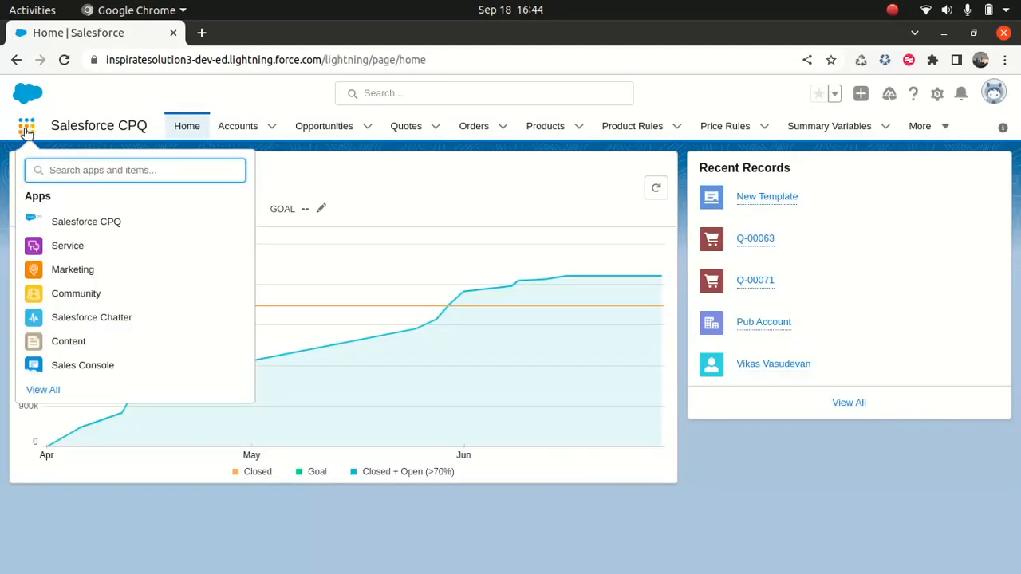
type("template")
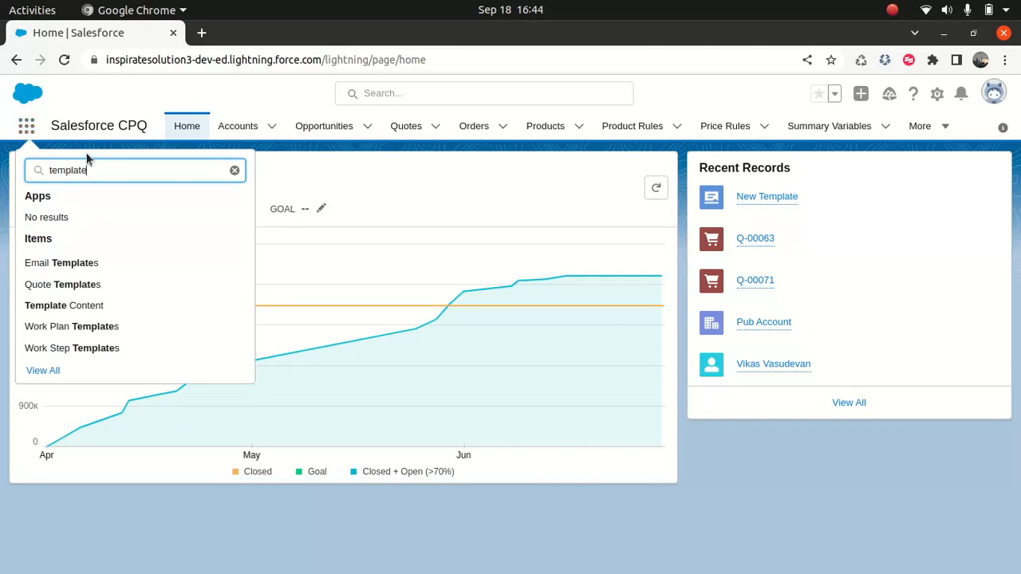
left_click(70, 306)
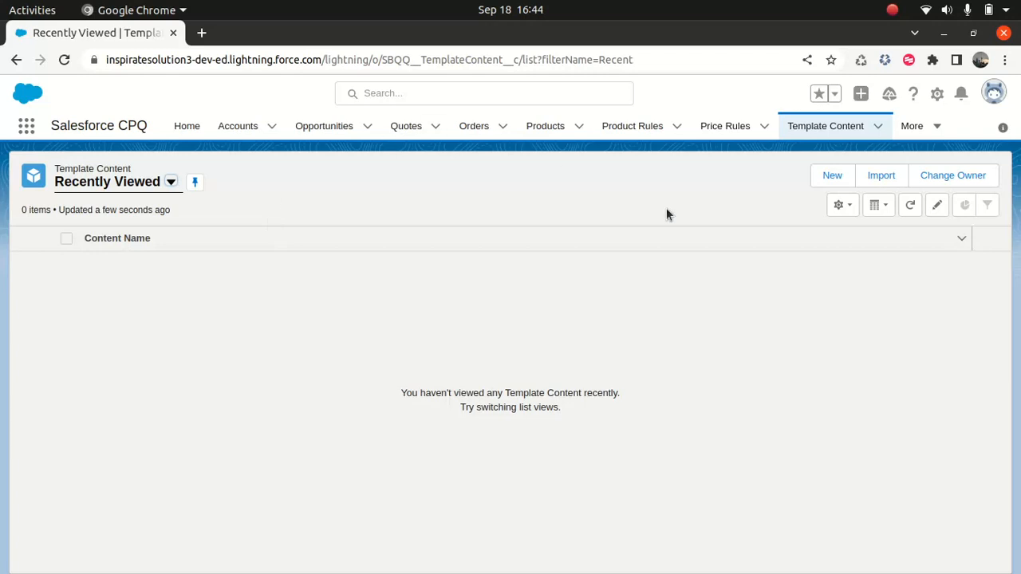
Start a new template content record of the type Template Top
left_click(823, 175)
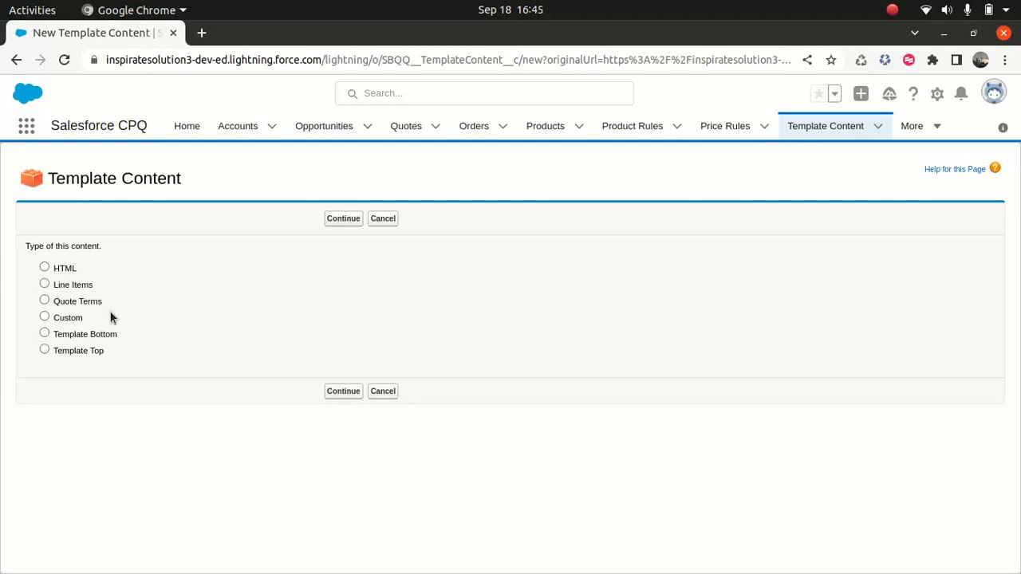
left_click(43, 351)
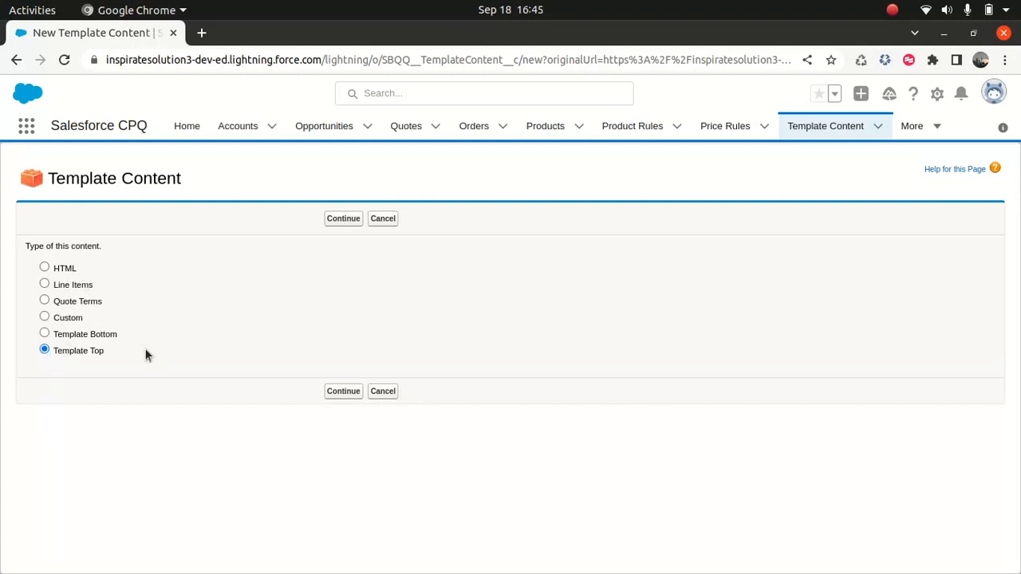
left_click(338, 395)
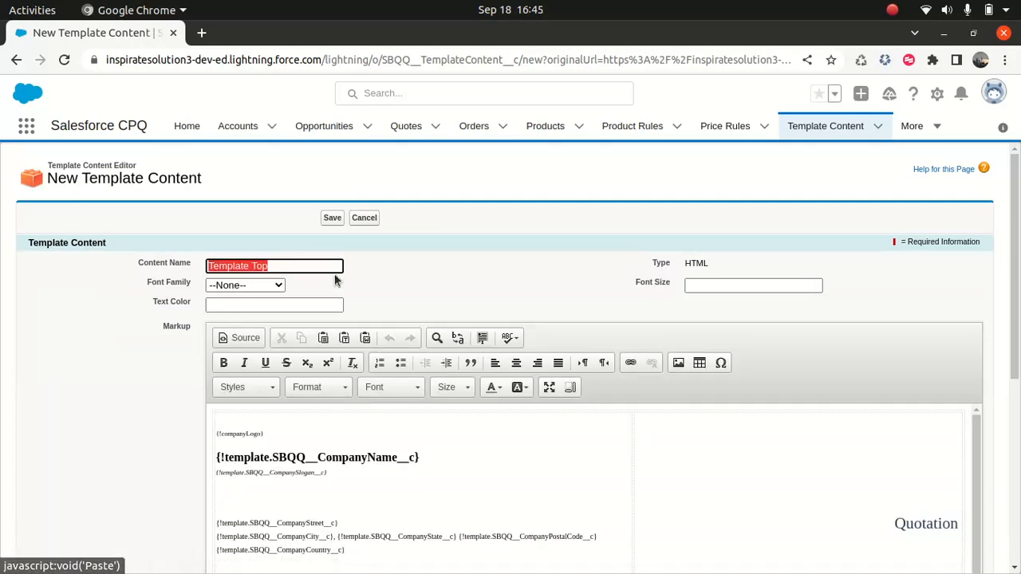
Name the new content Header and set its font family to Helvetica and its font size to 13
type("Header")
left_click(264, 304)
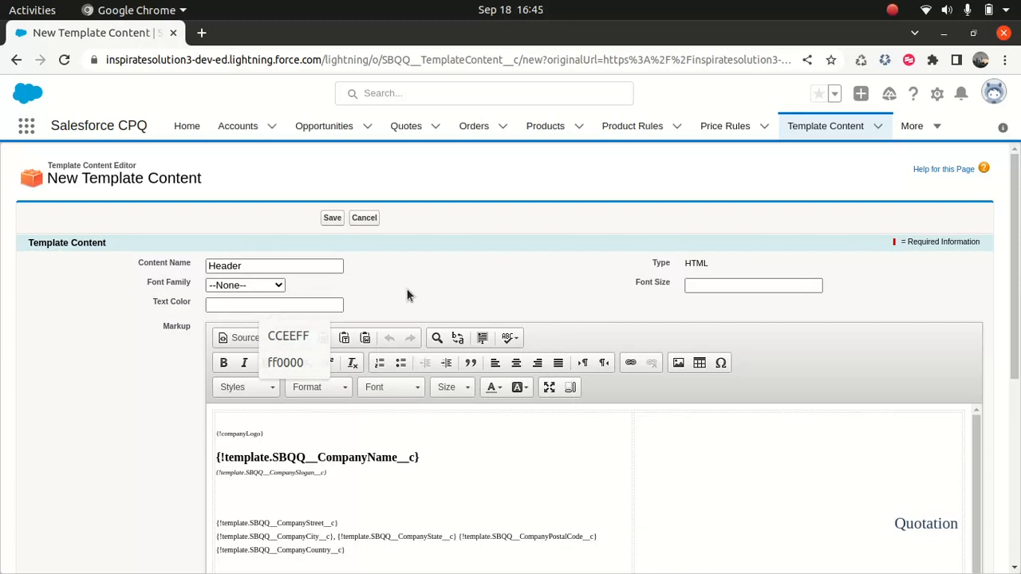
left_click(407, 295)
left_click(275, 287)
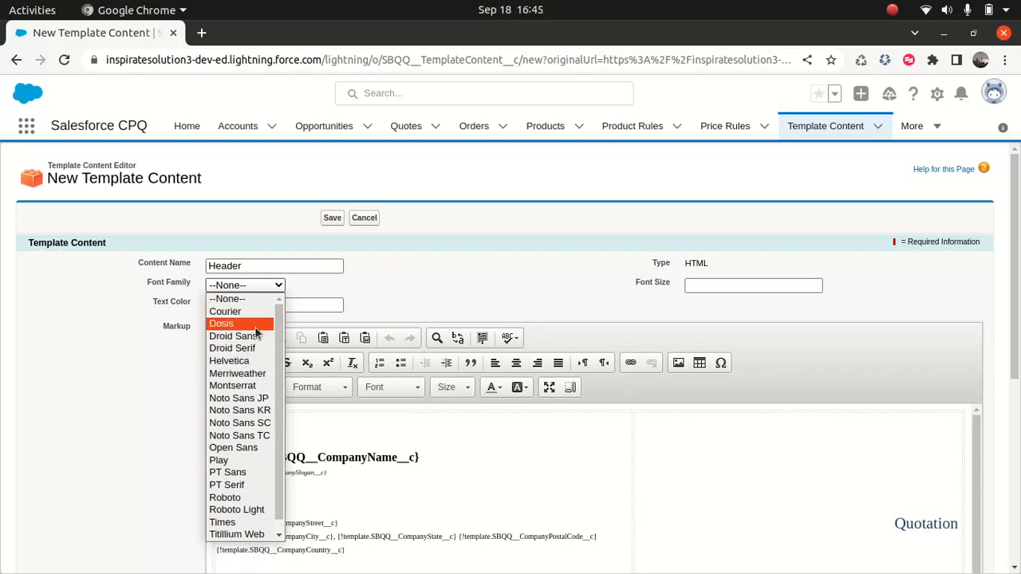
left_click(247, 363)
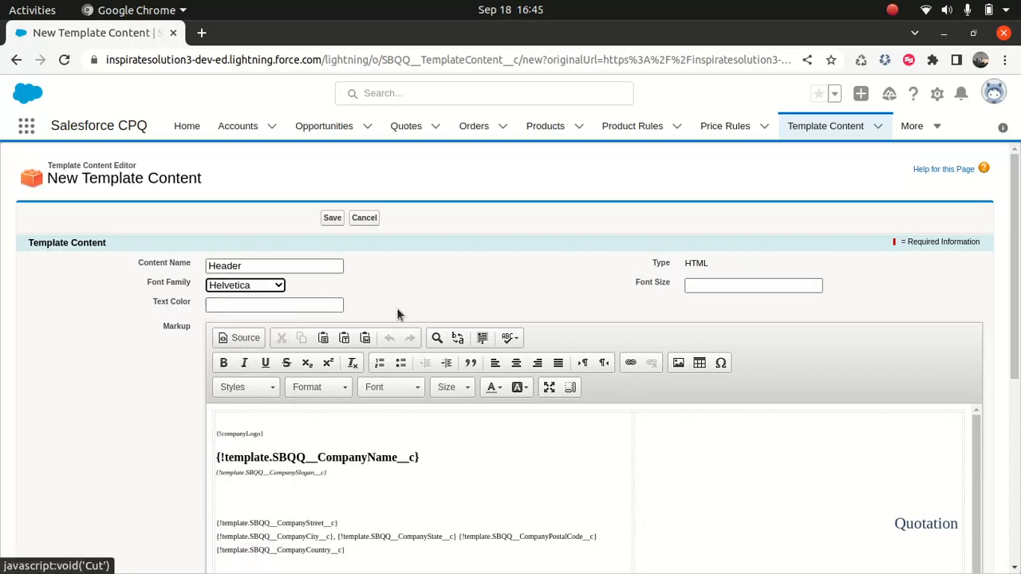
left_click(717, 285)
type("13")
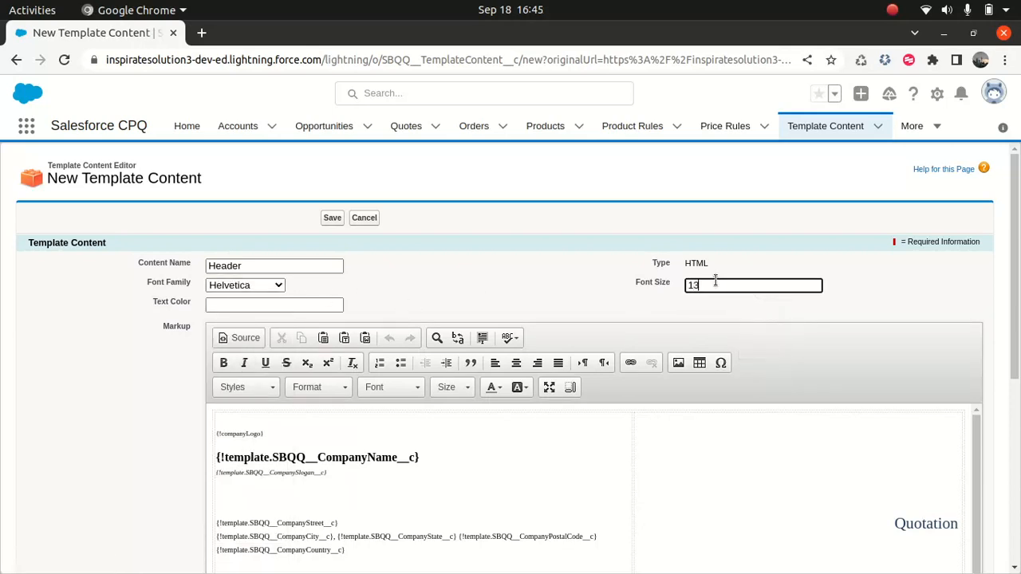
left_click(454, 264)
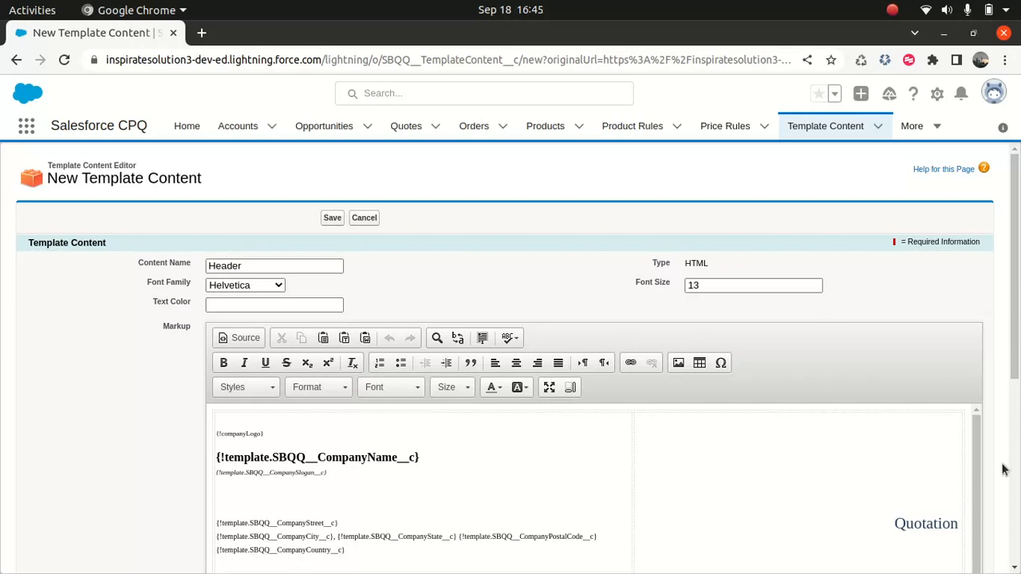
Look over the Header content's default markup and save the record
left_click_drag(1015, 296, 1016, 394)
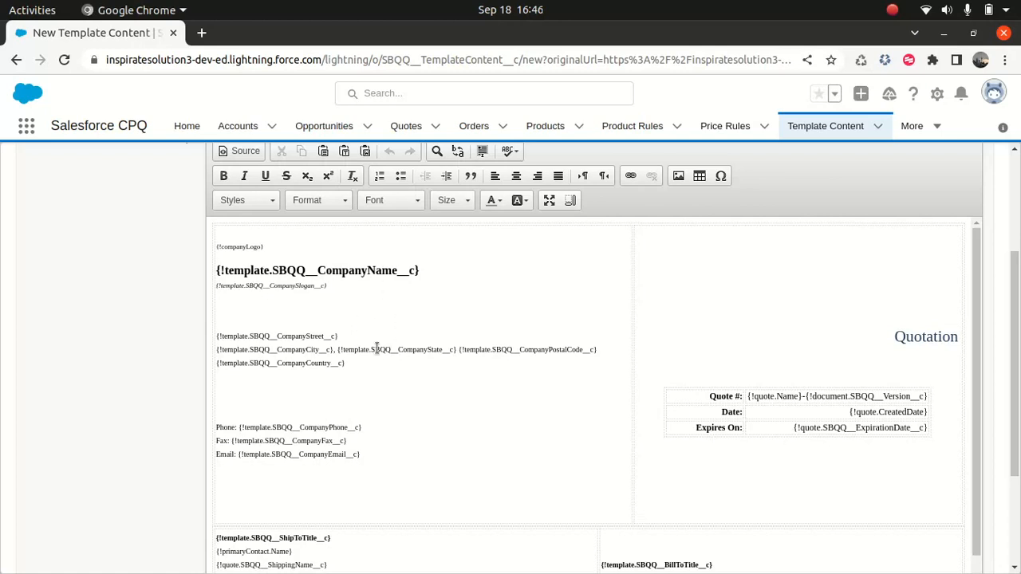
left_click_drag(1011, 265, 1017, 189)
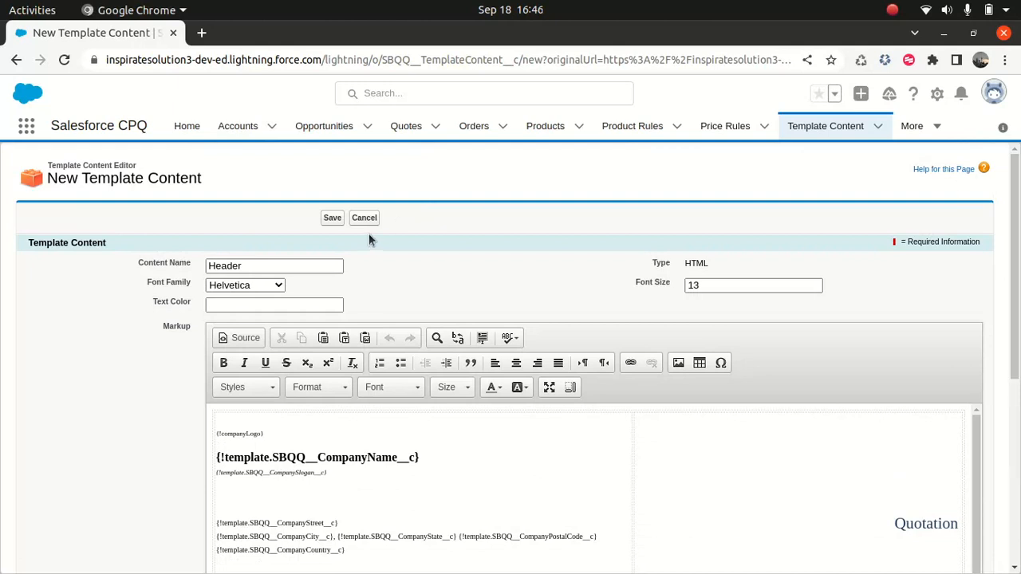
left_click(329, 220)
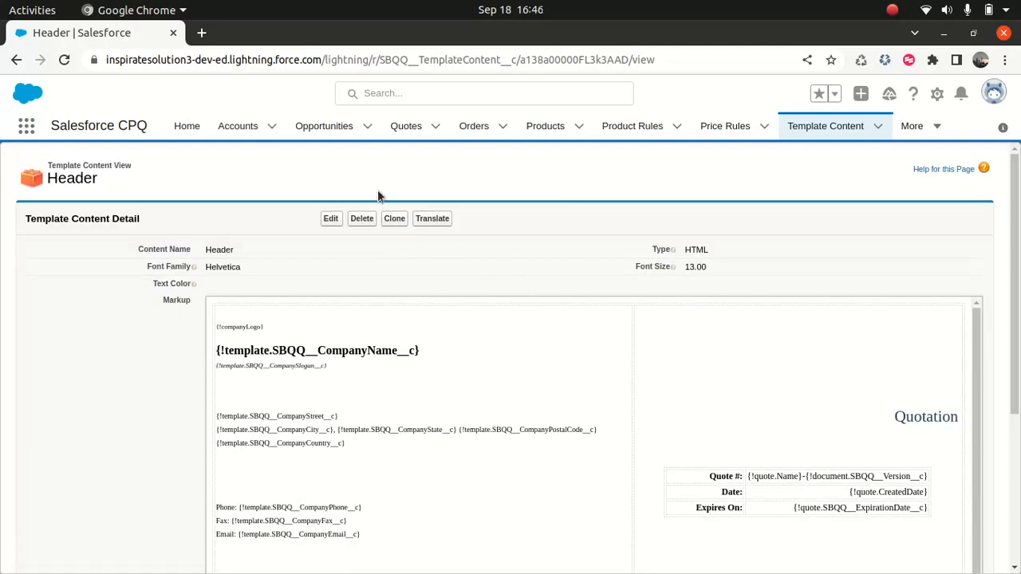
Return to the Template Content list and start a new record of the type Line Items
left_click(822, 125)
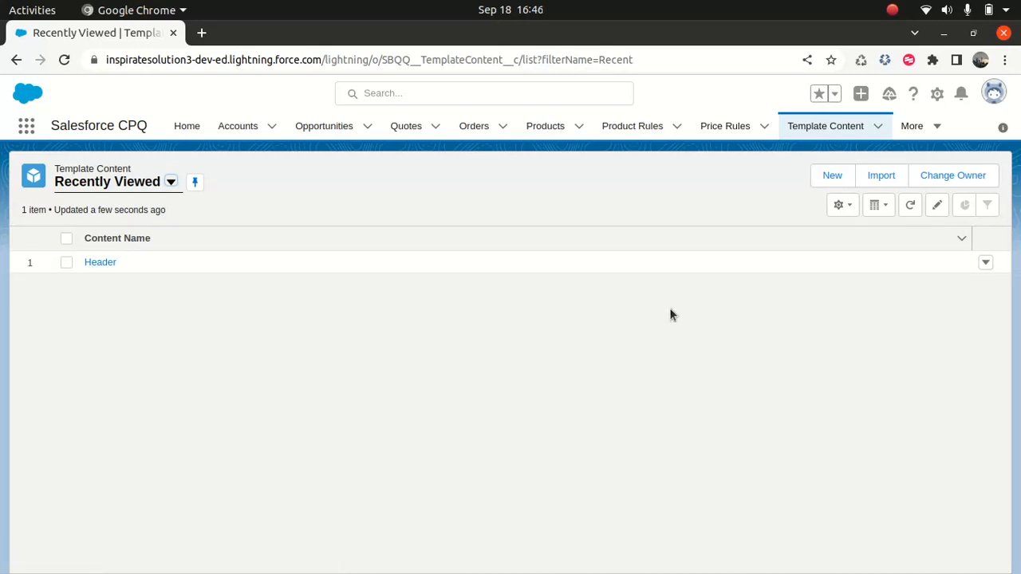
left_click(828, 180)
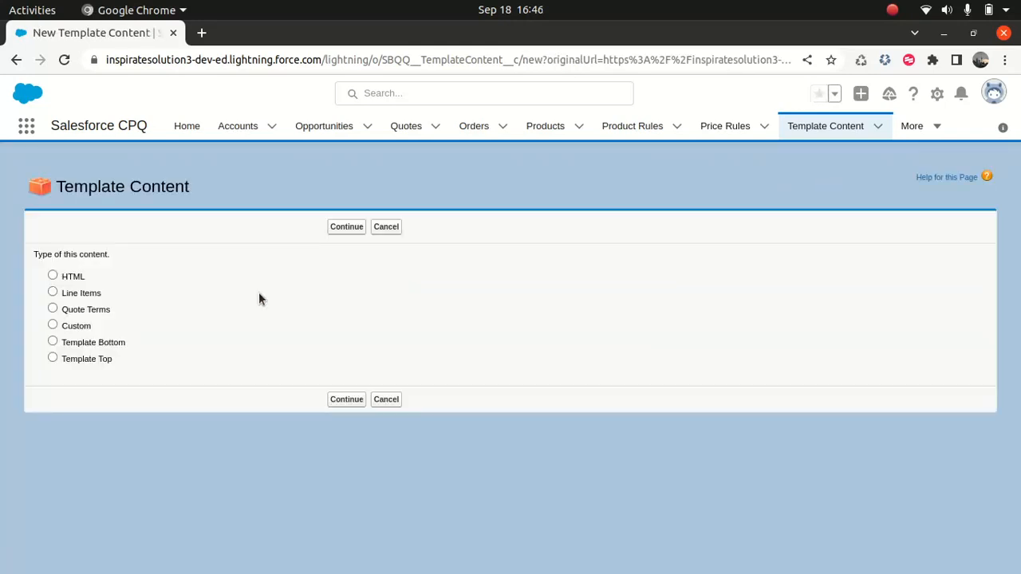
left_click(92, 309)
left_click(87, 296)
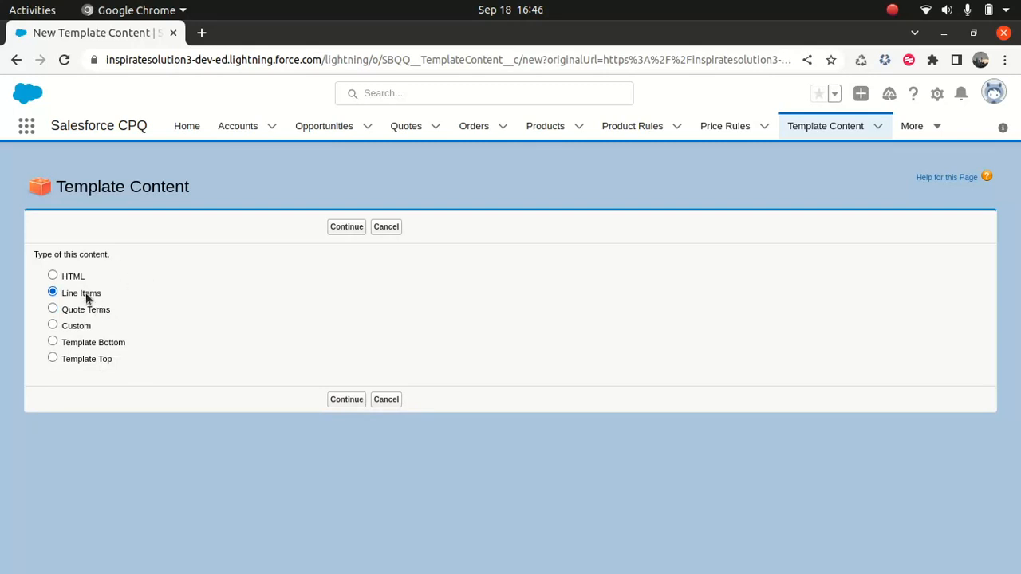
left_click(349, 400)
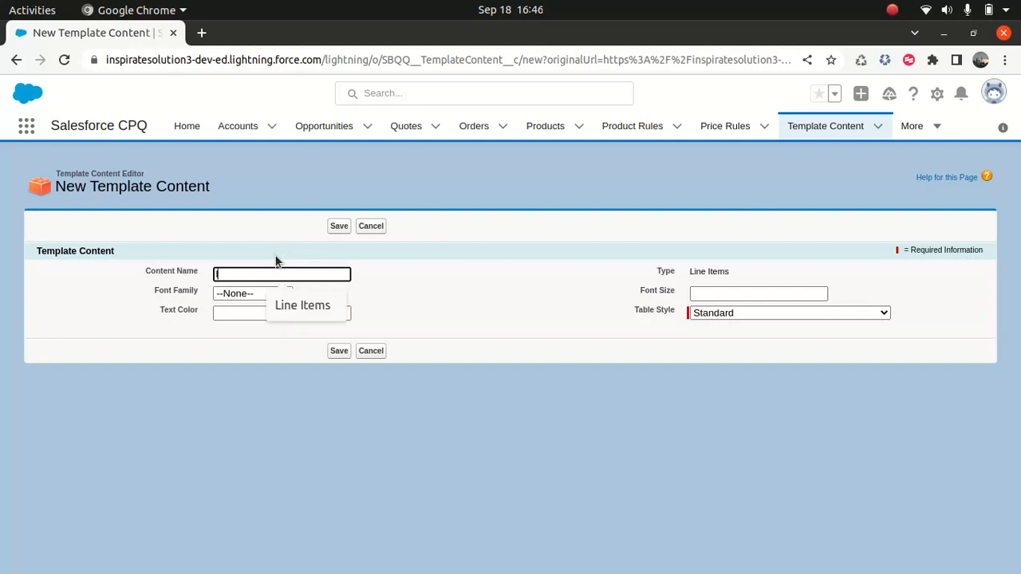
Name the content Line Items and format it with the Helvetica font family and text color ff0000
left_click(310, 300)
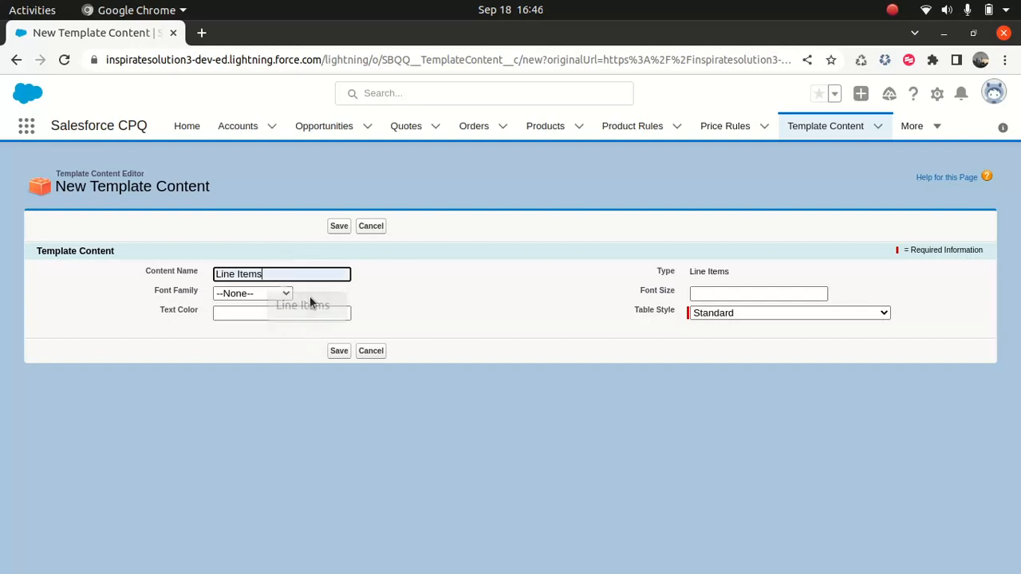
left_click(263, 293)
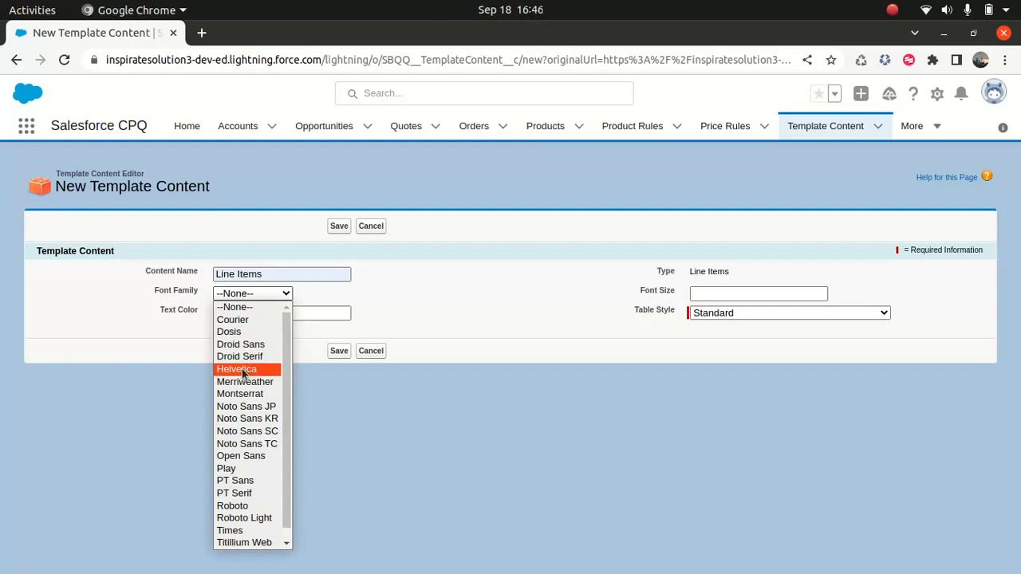
left_click(242, 369)
left_click(275, 313)
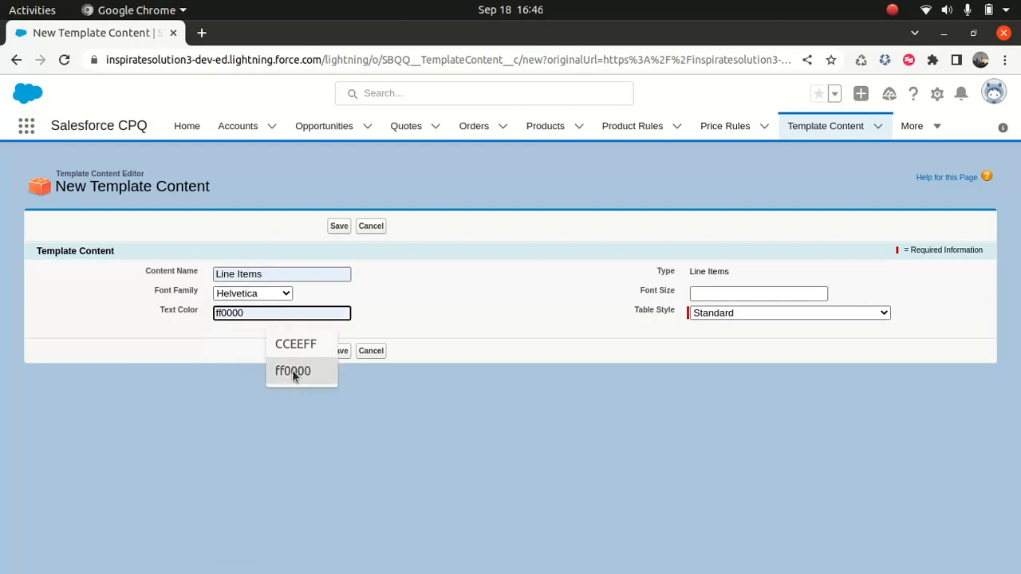
left_click(294, 371)
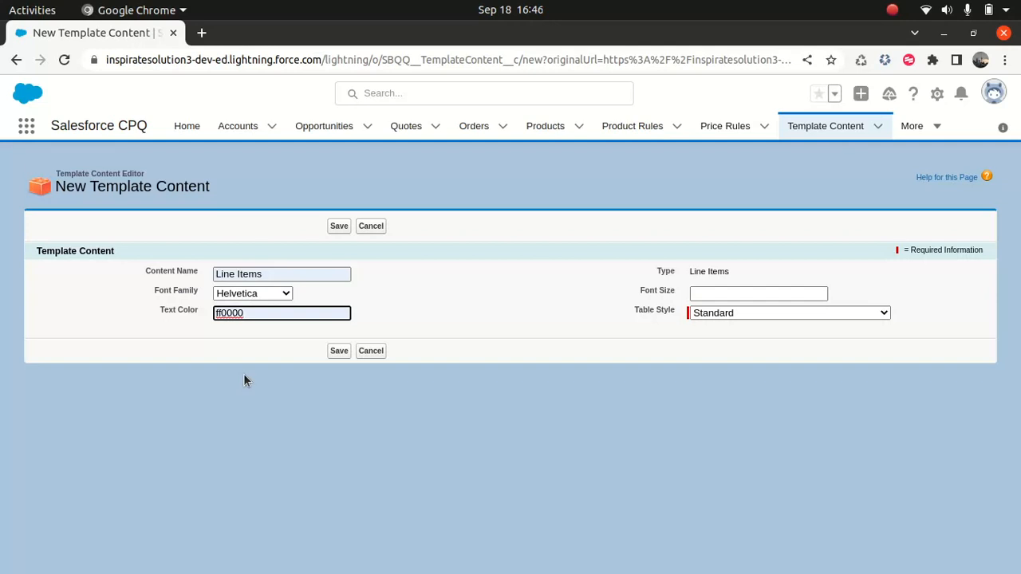
Set the Line Items content's font size to 12 and save the record
left_click(731, 294)
type("10")
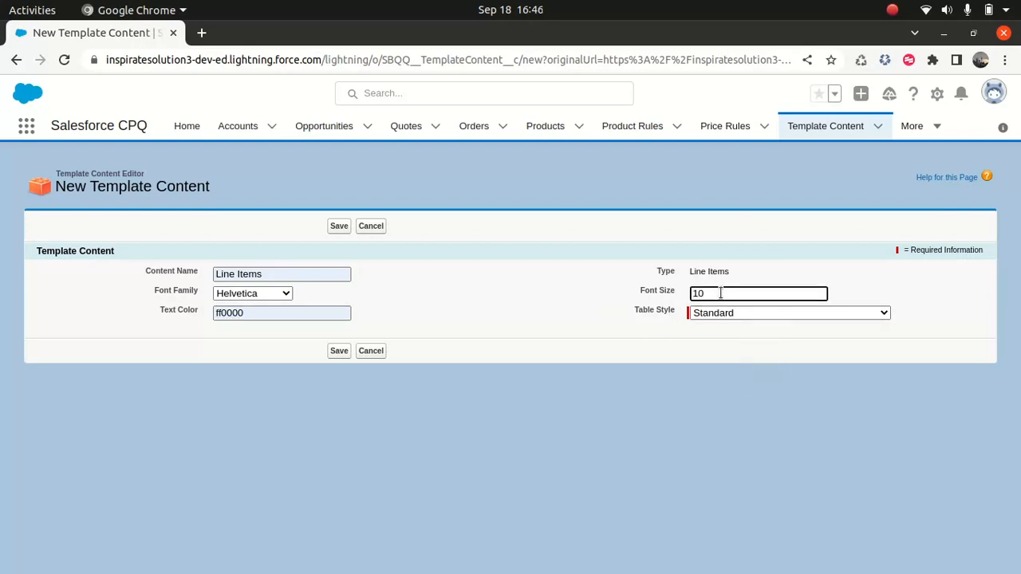
key("BackSpace")
type("2")
left_click(339, 351)
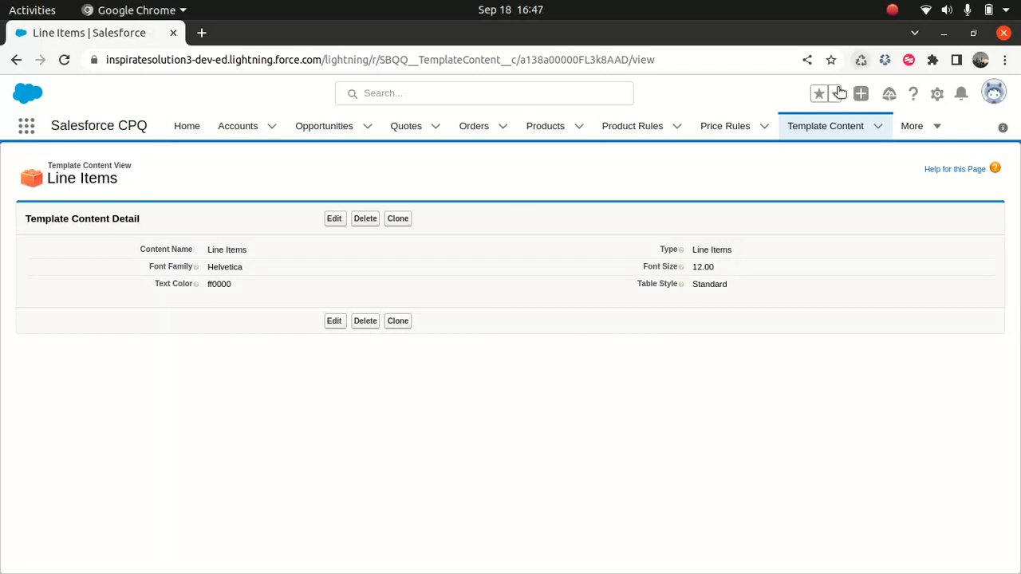
Return to the Template Content list and start a new record of the type Template Bottom
left_click(824, 129)
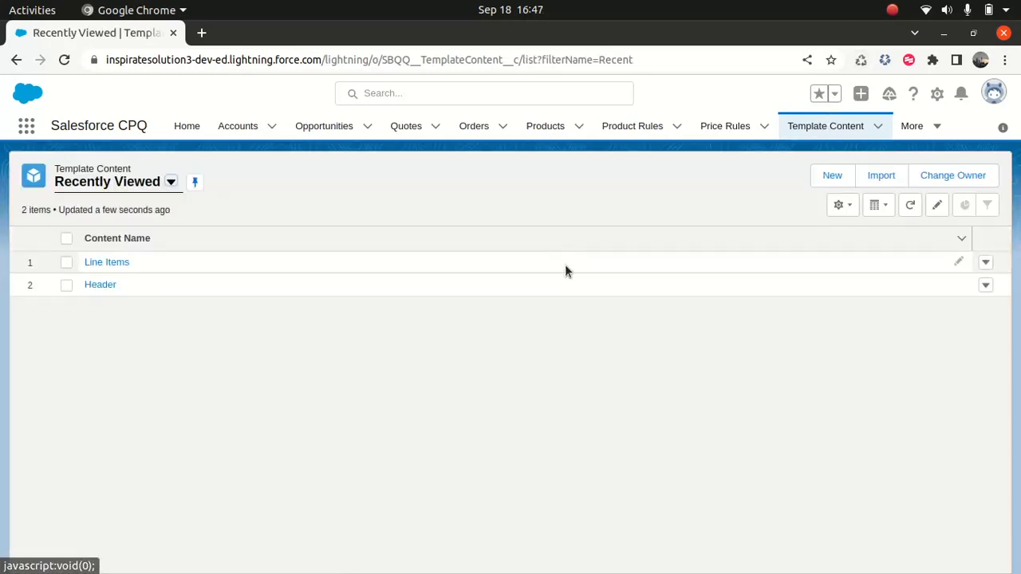
left_click(832, 176)
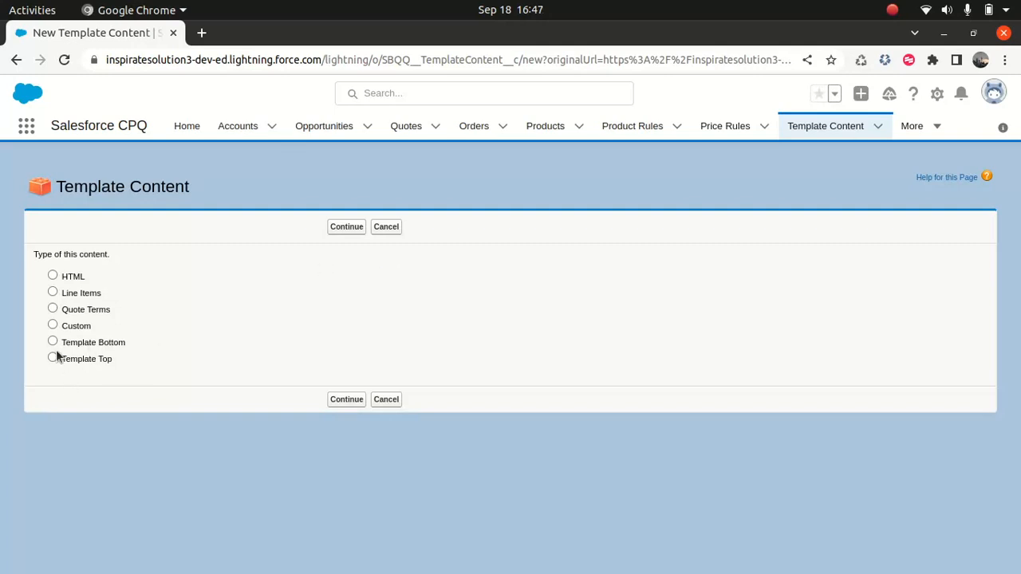
left_click(100, 345)
left_click(348, 400)
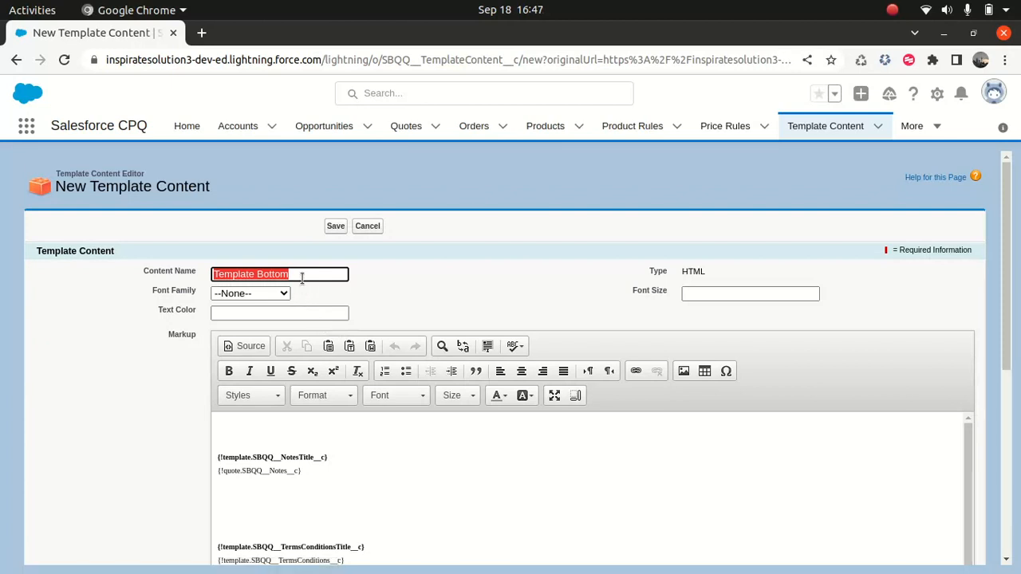
Replace the default content name of the Template Bottom record with Footer
key("BackSpace")
type("fOO")
key("BackSpace")
key("BackSpace")
key("BackSpace")
type("Footer")
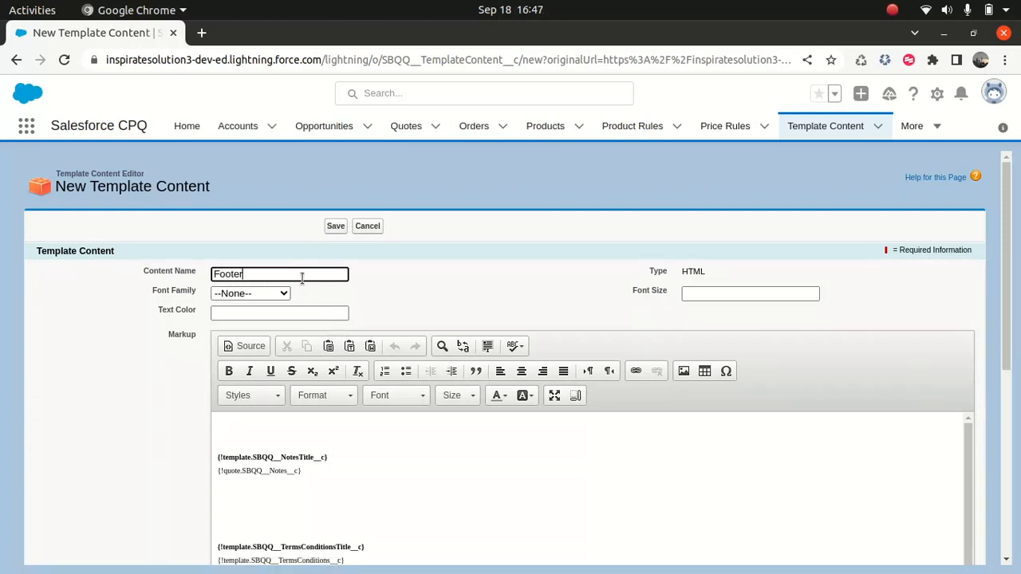
key("Tab")
Set the Footer content's font family to Helvetica and its font size to 12
left_click(269, 294)
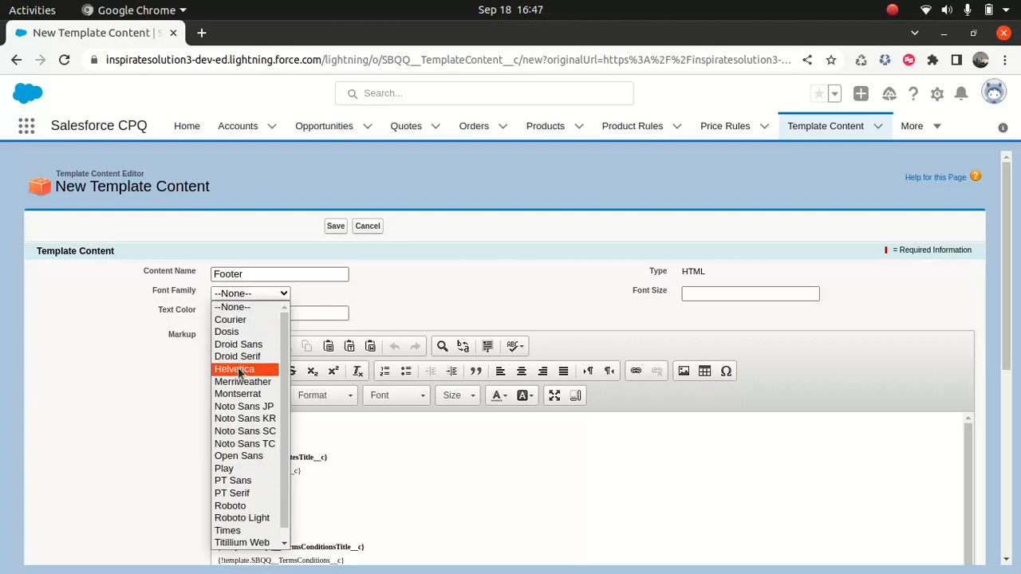
left_click(242, 373)
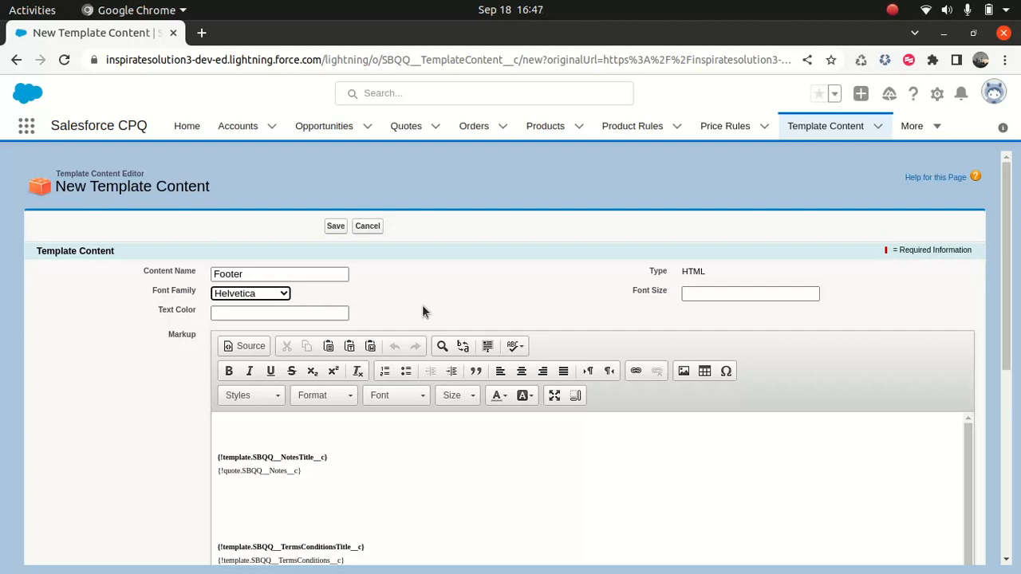
left_click(699, 294)
type("12")
left_click(533, 271)
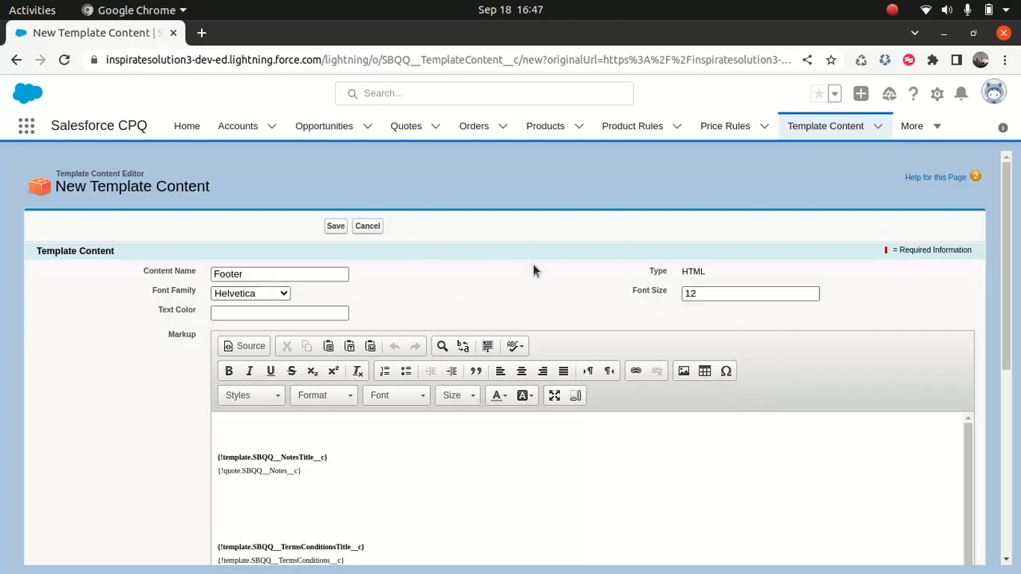
Fill in the footer markup's signature table with the signer's first name under Signature and "Sales agent" under Title
left_click_drag(1002, 253, 995, 366)
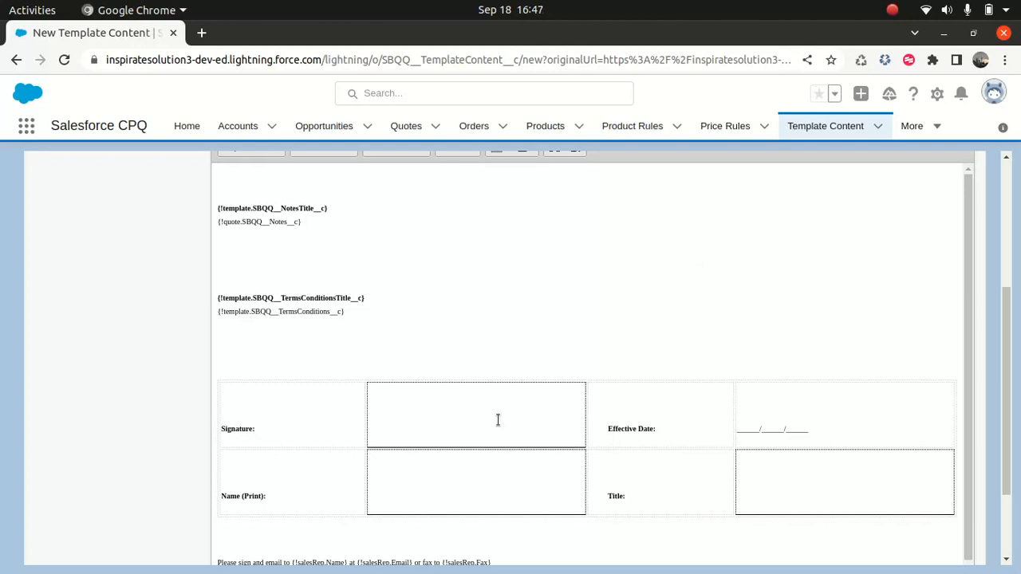
type("Dave")
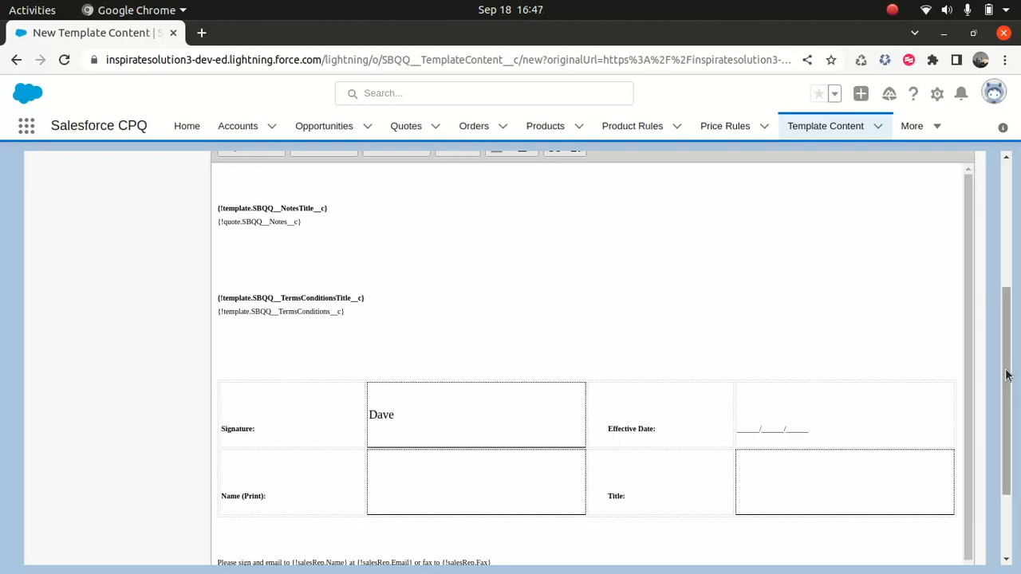
left_click(788, 477)
type("Sales agent")
left_click_drag(1005, 406, 894, 343)
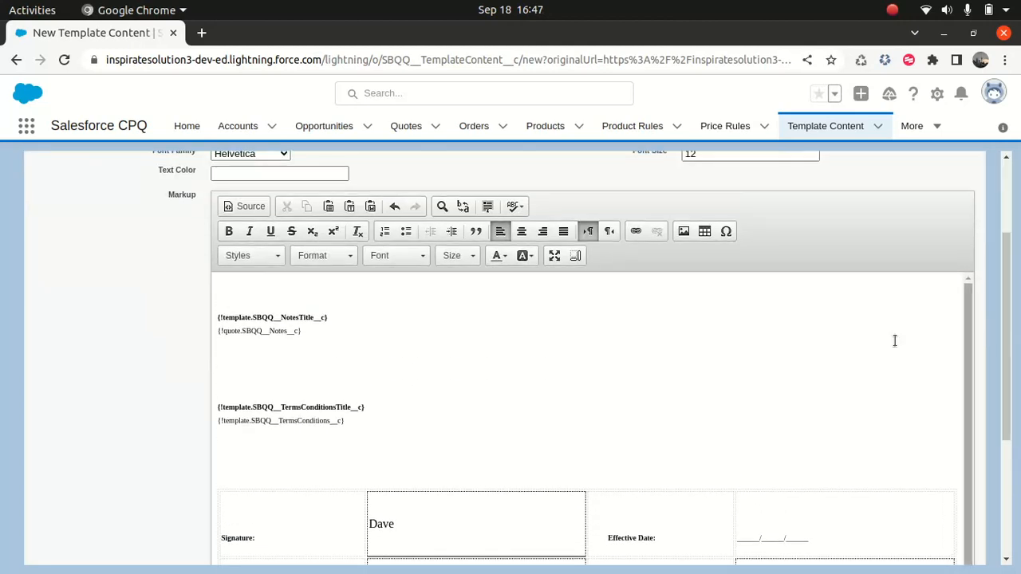
Examine the HTML source of the Footer markup, including its signature table, and return to the formatted view
left_click(245, 206)
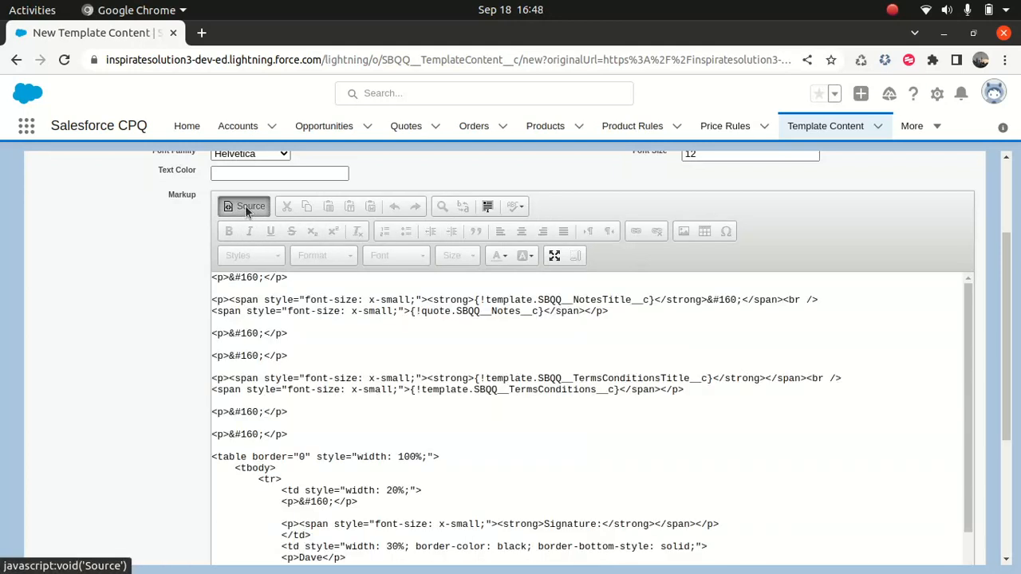
mouse_move(967, 284)
left_mouse_down()
mouse_move(964, 398)
mouse_move(946, 504)
mouse_move(971, 390)
mouse_move(970, 283)
left_mouse_up()
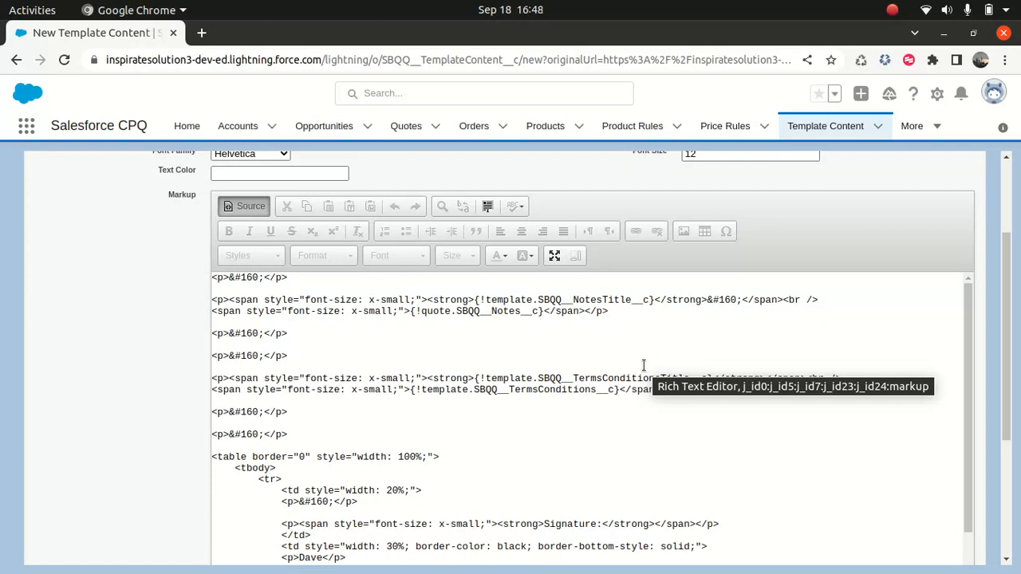
left_click(380, 417)
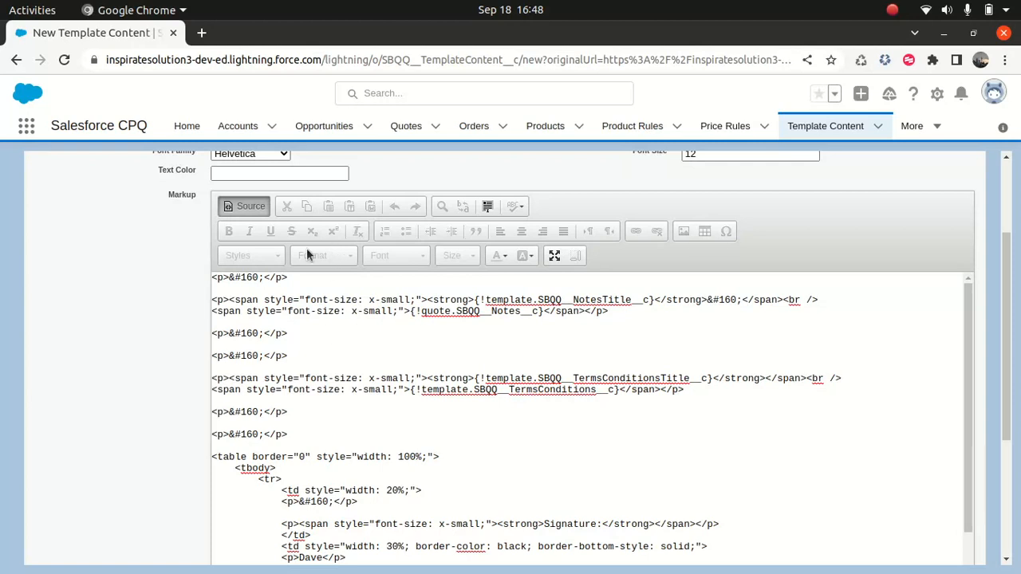
left_click(255, 208)
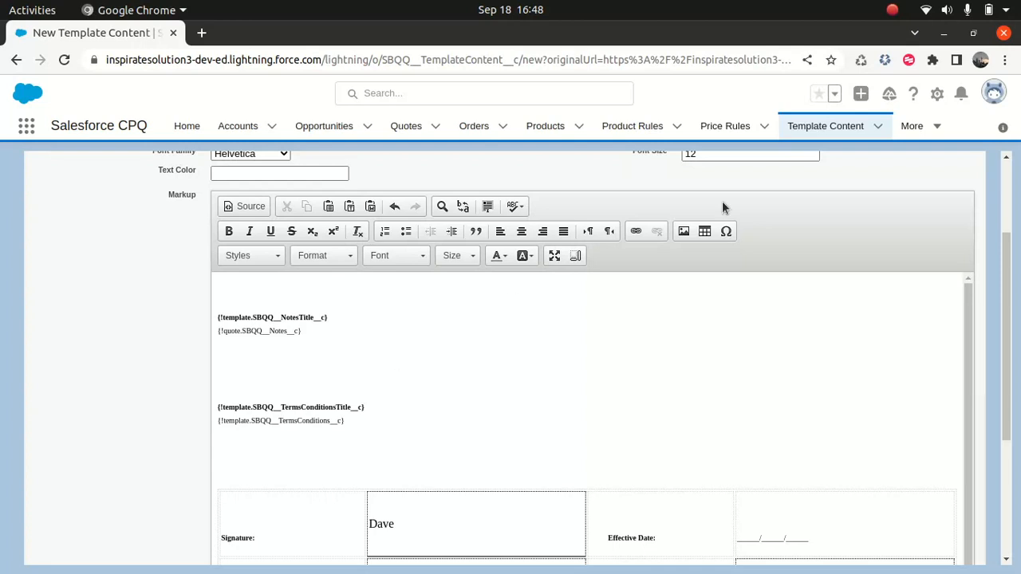
Save the Footer template content record and return to the Template Content list
left_click_drag(1006, 280, 1004, 245)
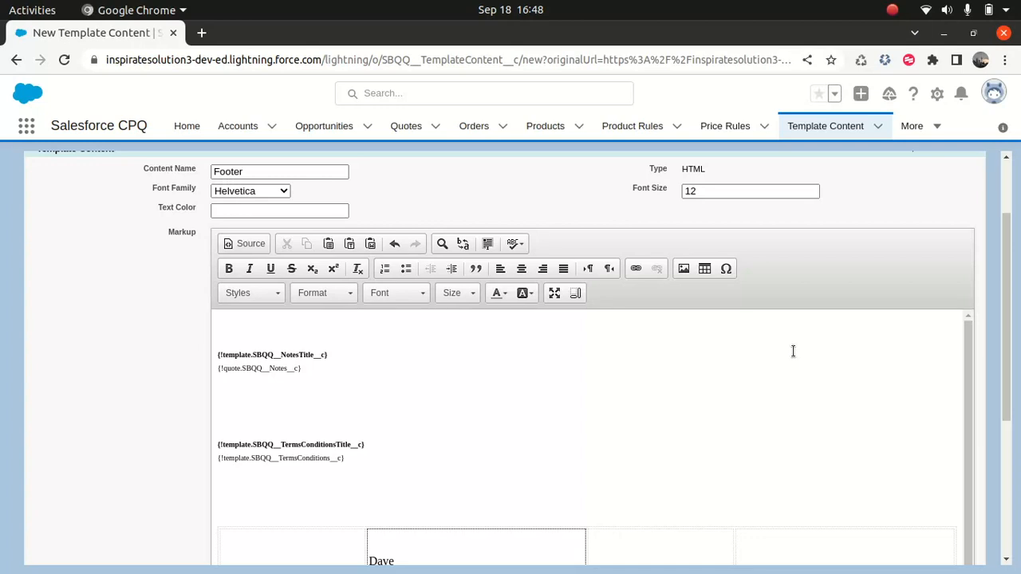
left_click_drag(1010, 303, 1015, 244)
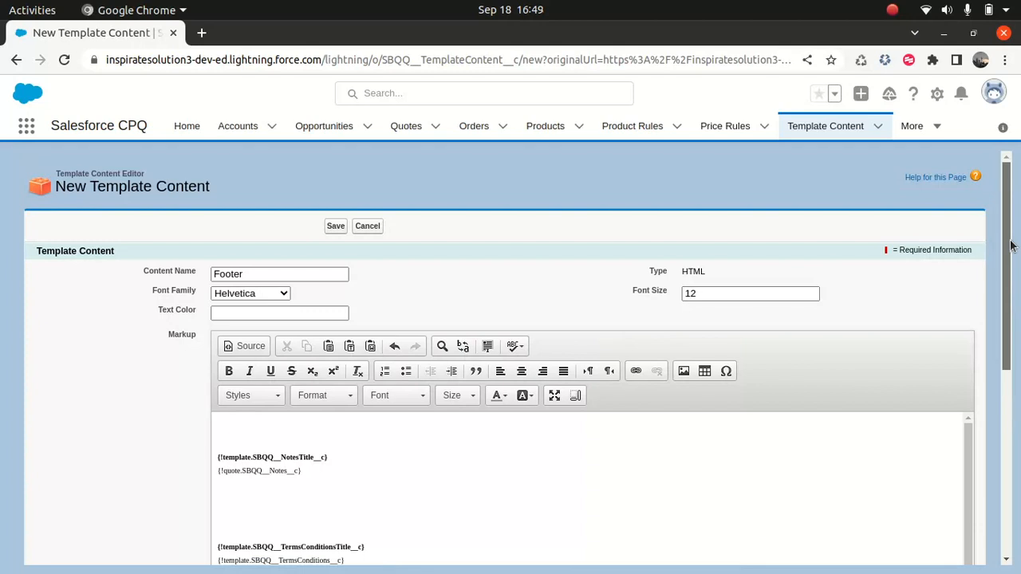
left_click(336, 226)
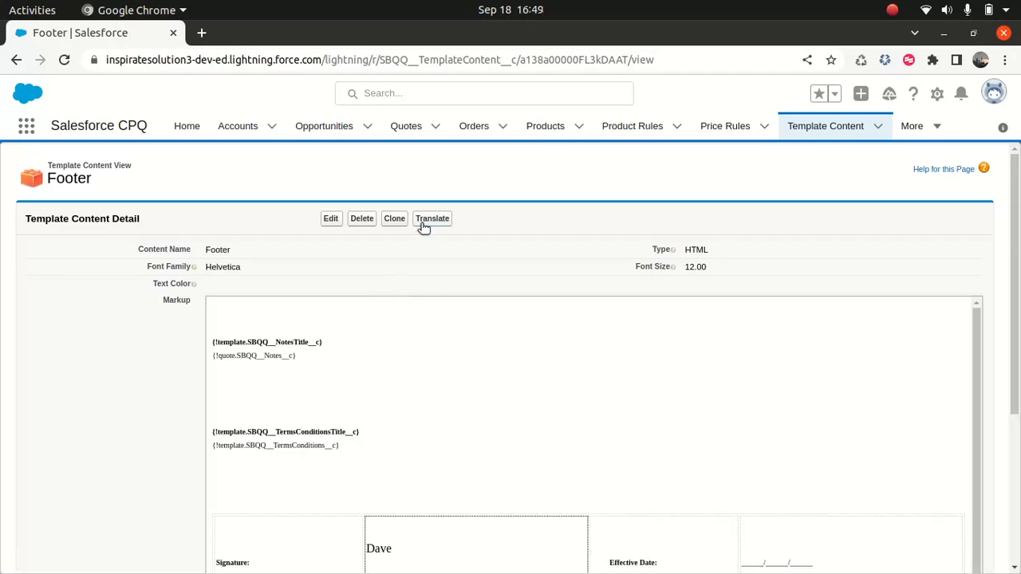
left_click(827, 127)
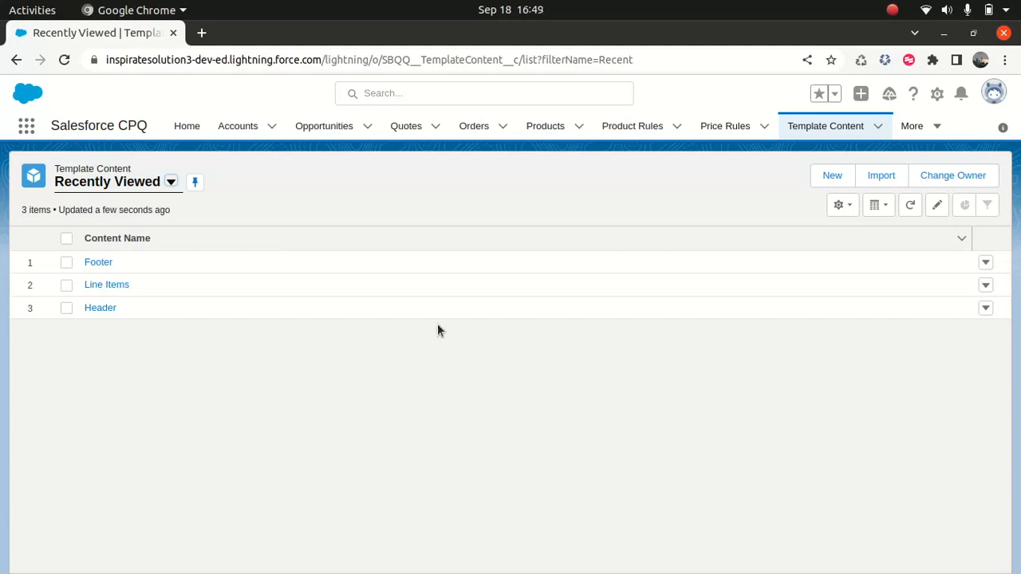
Go to the Quote Templates list and view the details of the quote template New Template
left_click(933, 126)
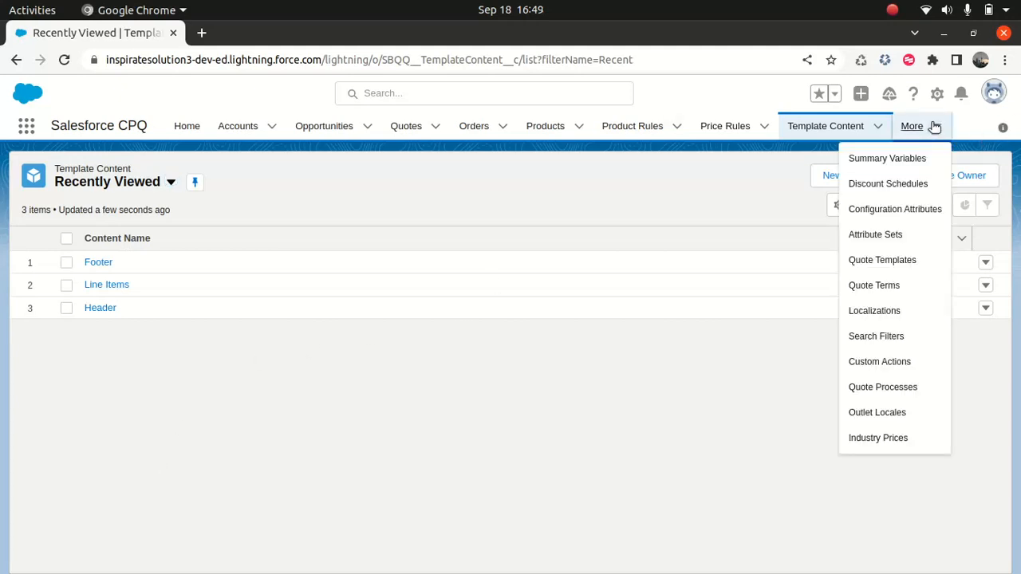
left_click(876, 261)
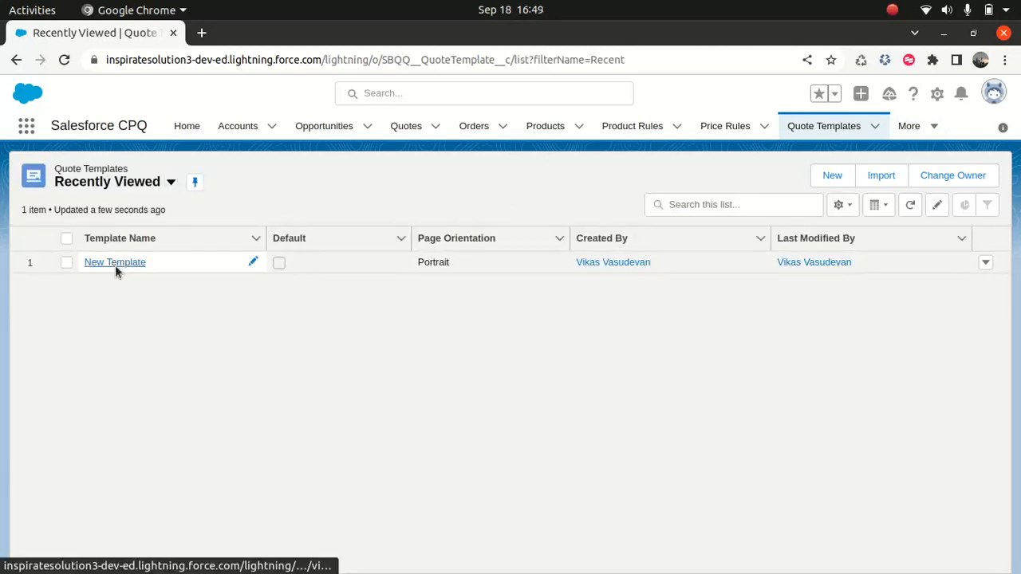
left_click(114, 264)
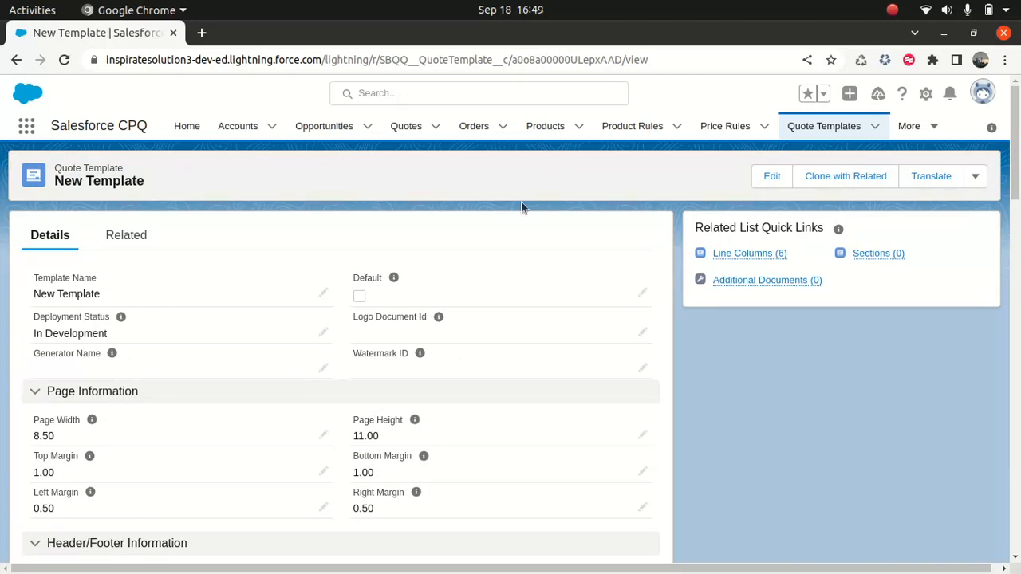
Open the first quote in the recently viewed Quotes list and start generating a document for it
left_click(408, 130)
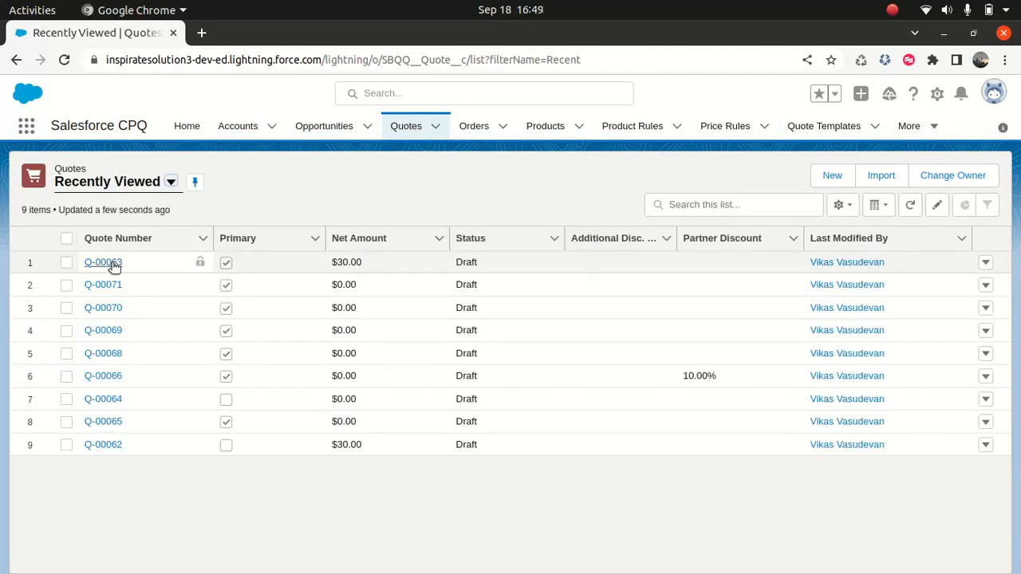
left_click(110, 262)
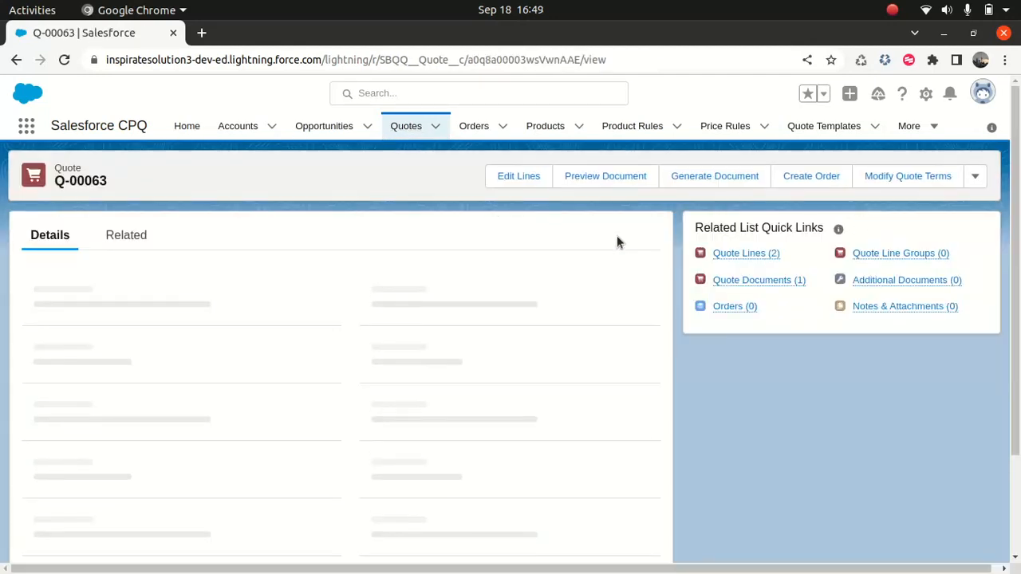
left_click(812, 179)
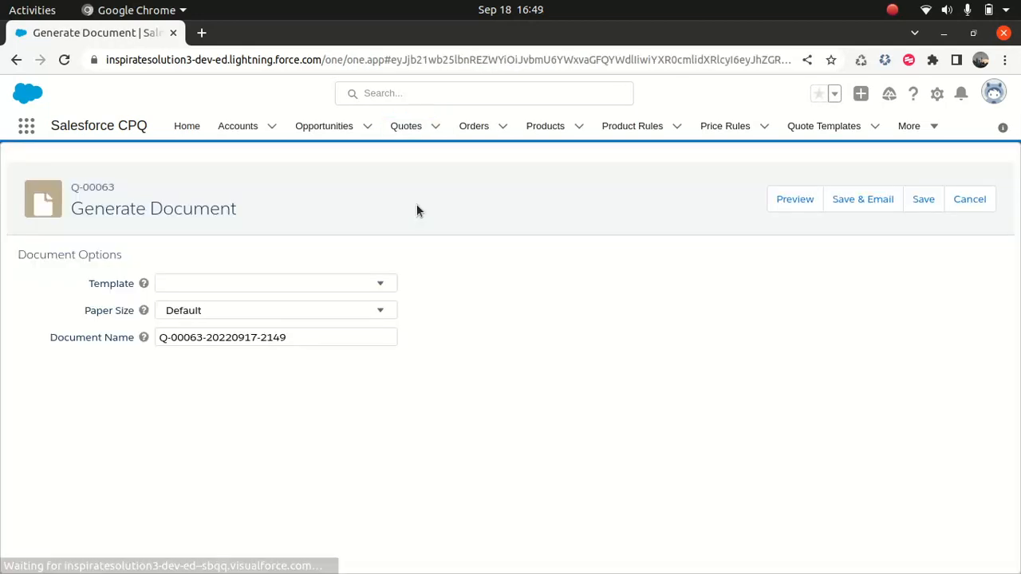
Choose New Template as the document's template with the default paper size and examine the quote preview
left_click(292, 283)
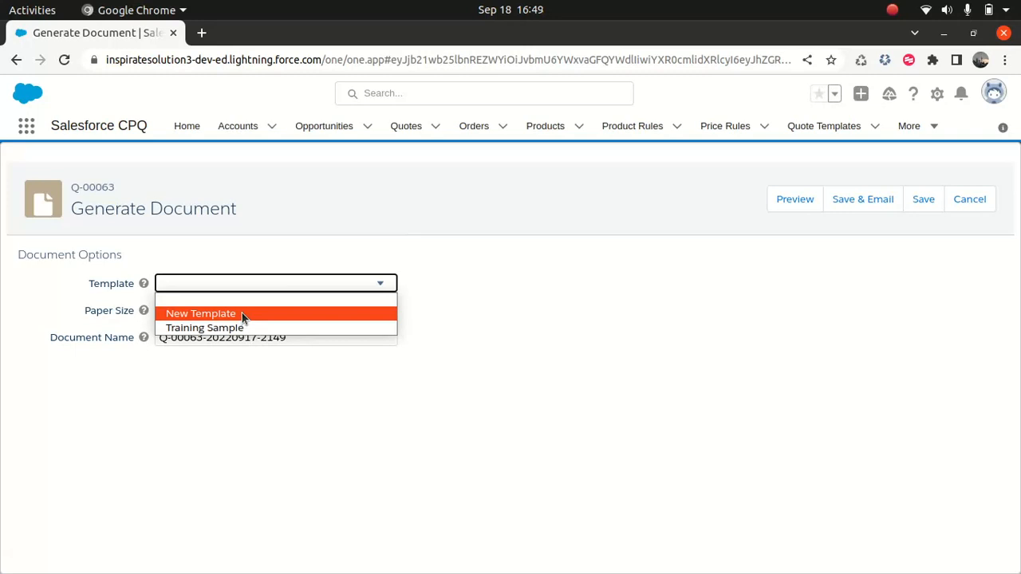
left_click(447, 296)
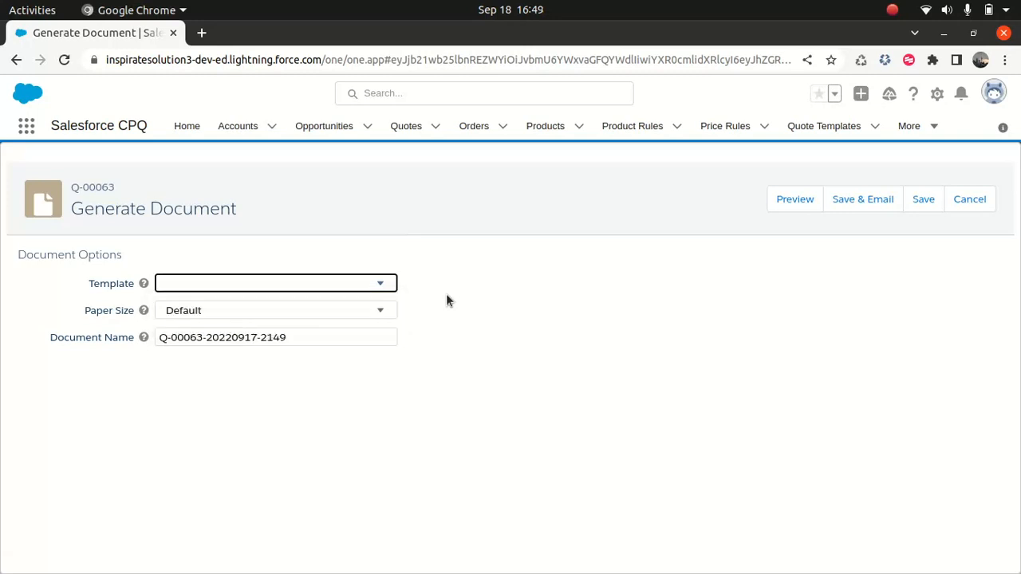
left_click(275, 289)
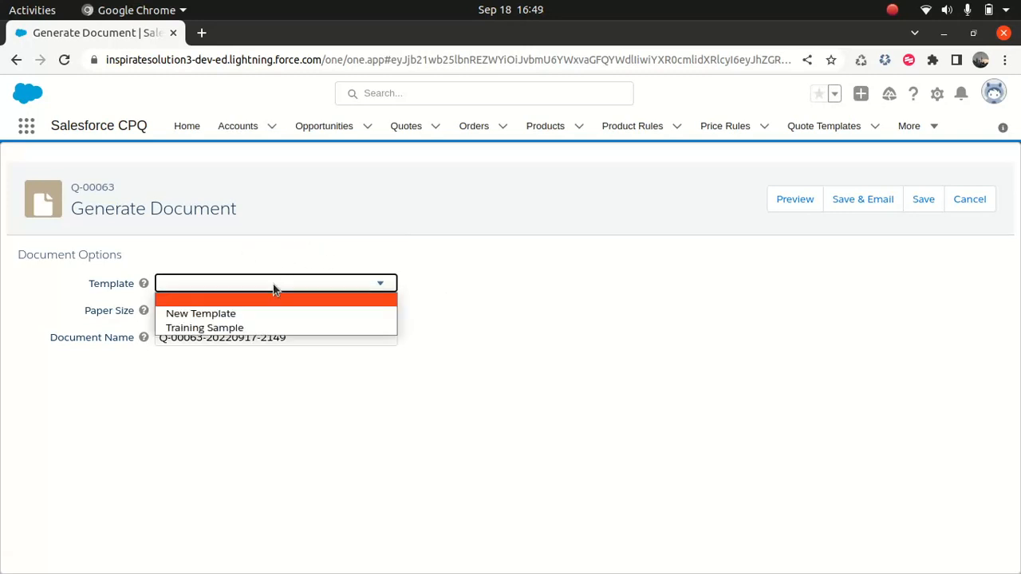
left_click(247, 313)
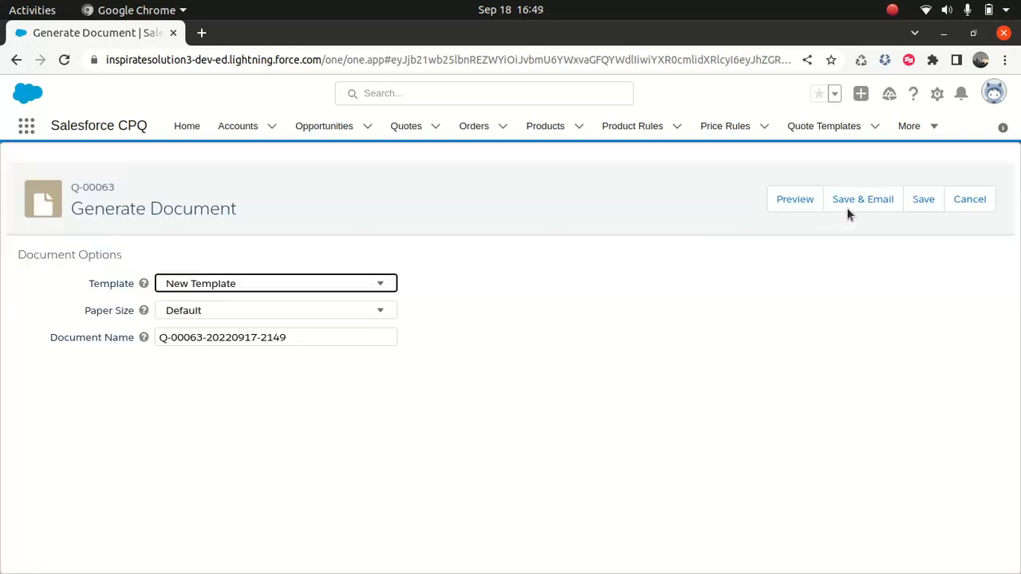
left_click(793, 200)
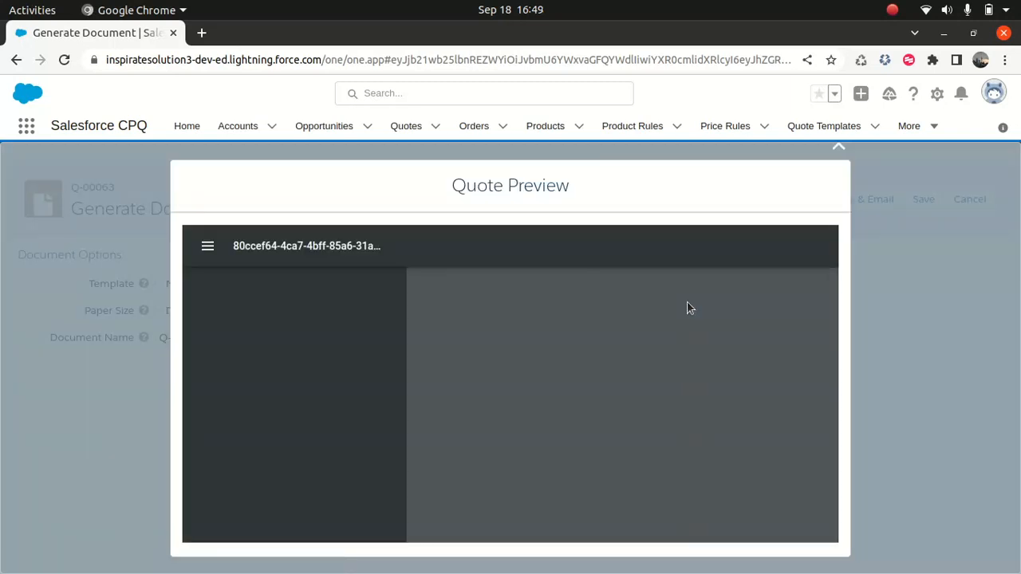
mouse_move(830, 298)
left_mouse_down()
mouse_move(811, 498)
mouse_move(834, 279)
left_mouse_up()
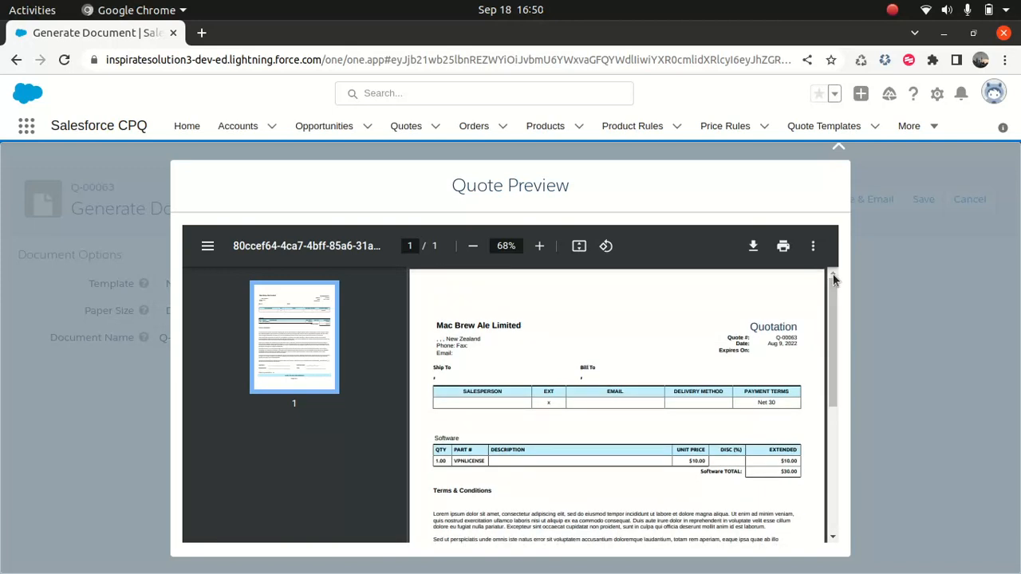
left_click_drag(834, 279, 850, 196)
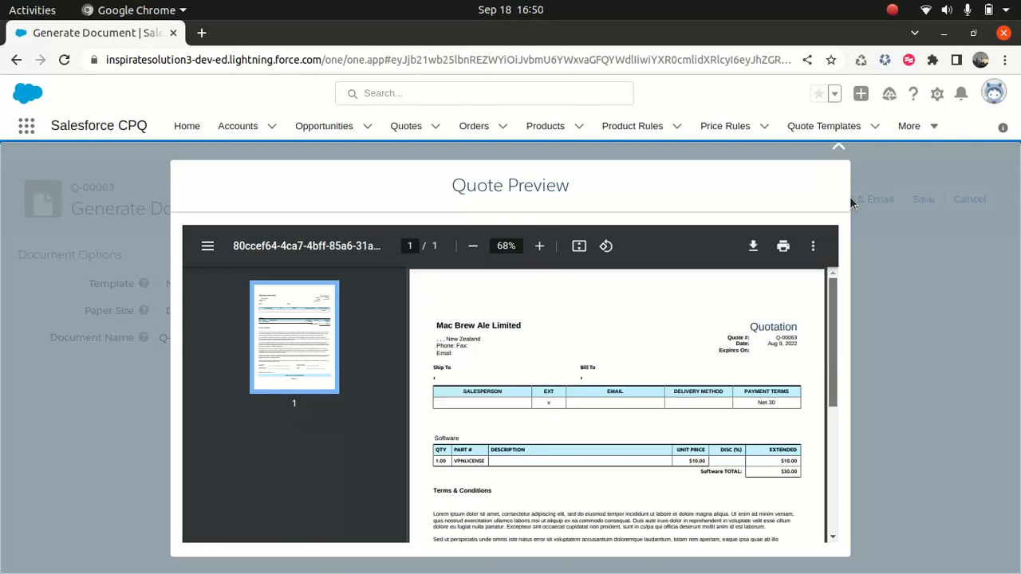
Leave the preview, reopen the quote template New Template and show its related Line Columns and Sections lists
left_click(824, 129)
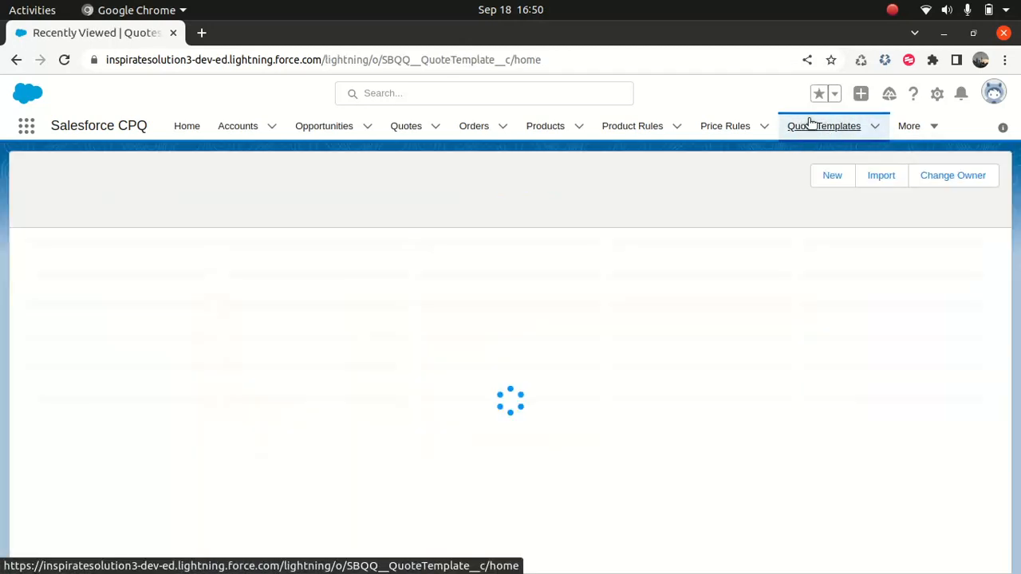
left_click(116, 264)
left_click(132, 234)
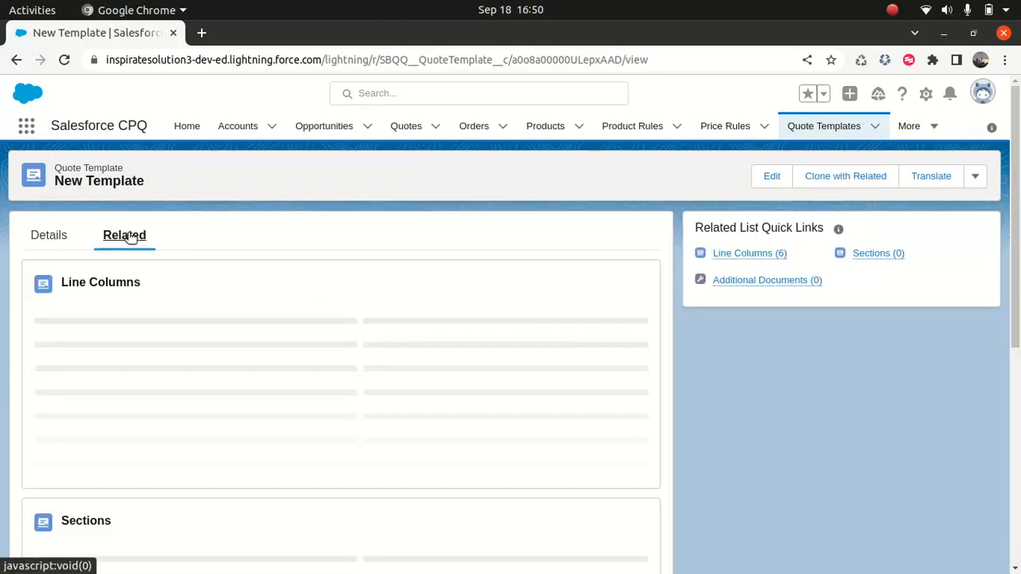
scroll(986, 395, "down", 2)
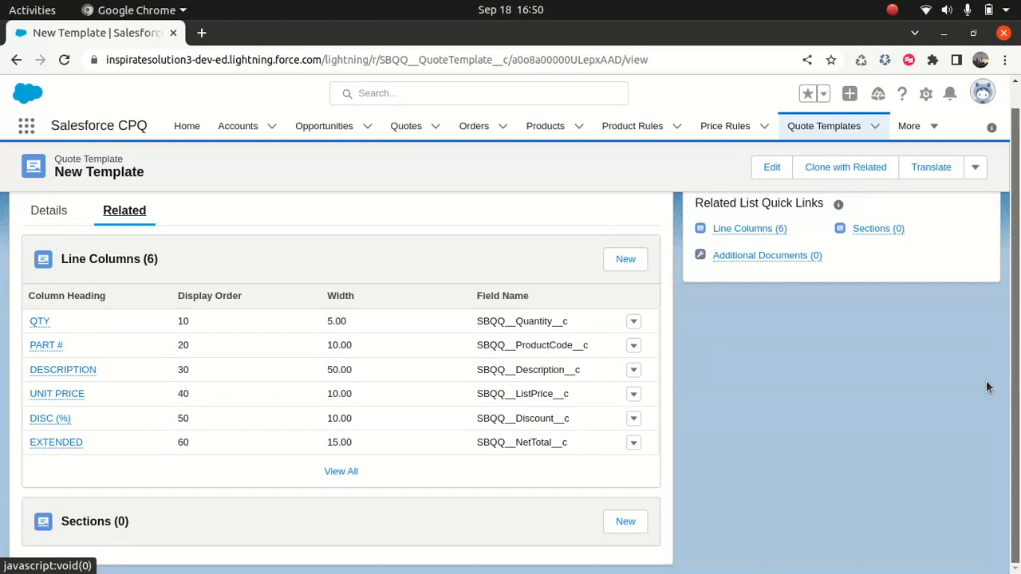
Create a template section named Header in New Template, using the Header content and display order 1
left_click(622, 476)
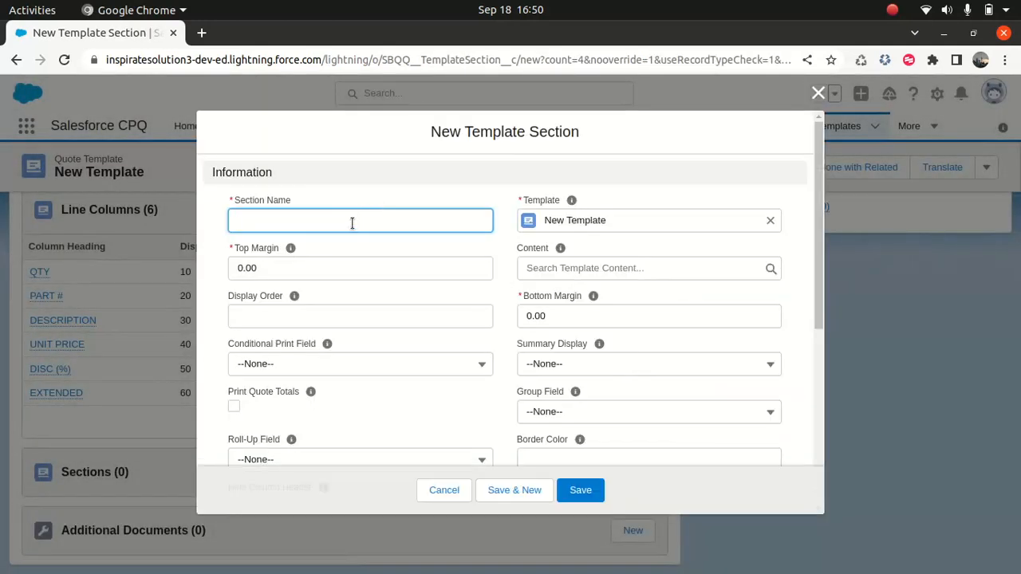
type("Header")
left_click(631, 269)
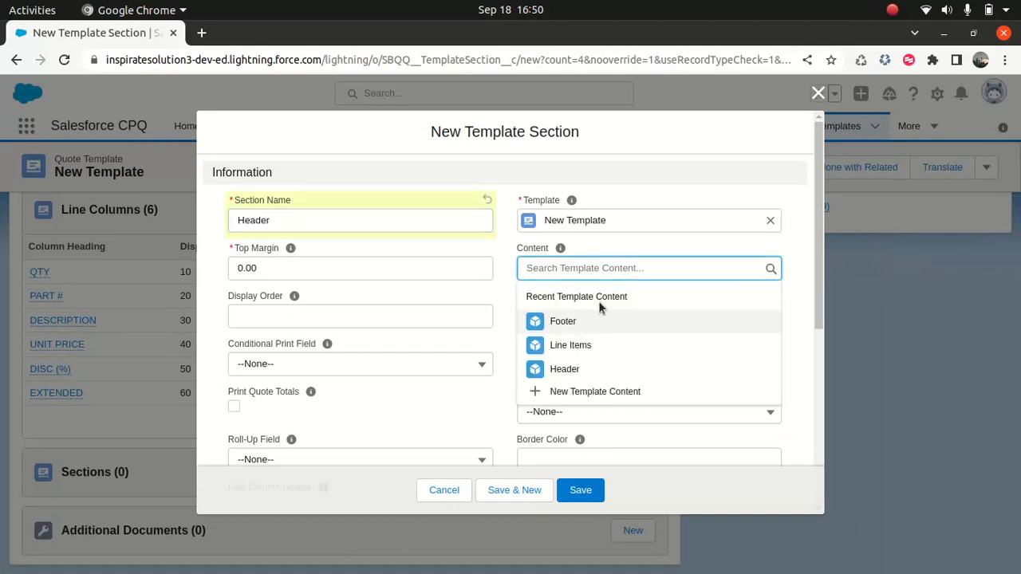
left_click(565, 369)
left_click(369, 318)
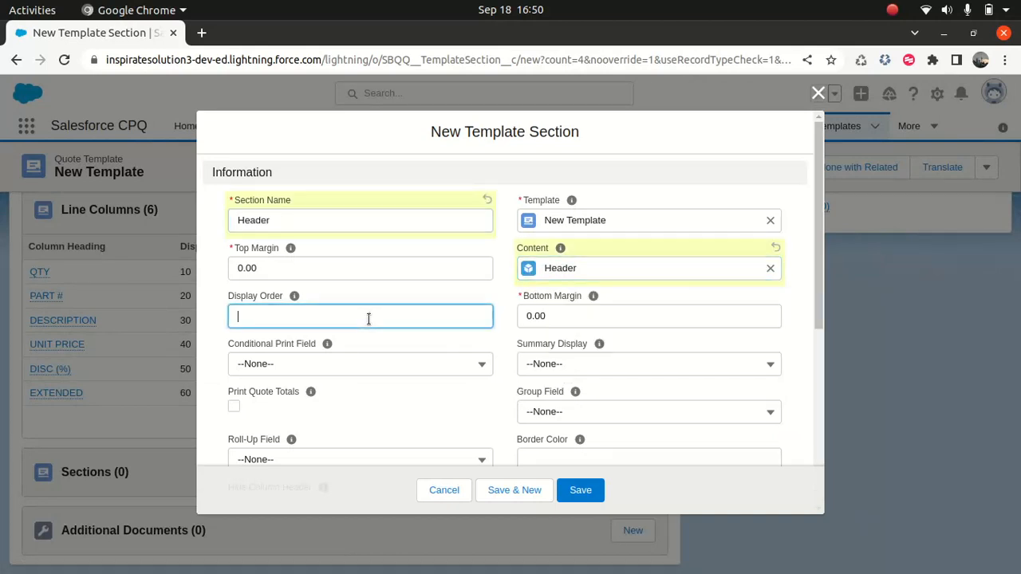
left_click(579, 491)
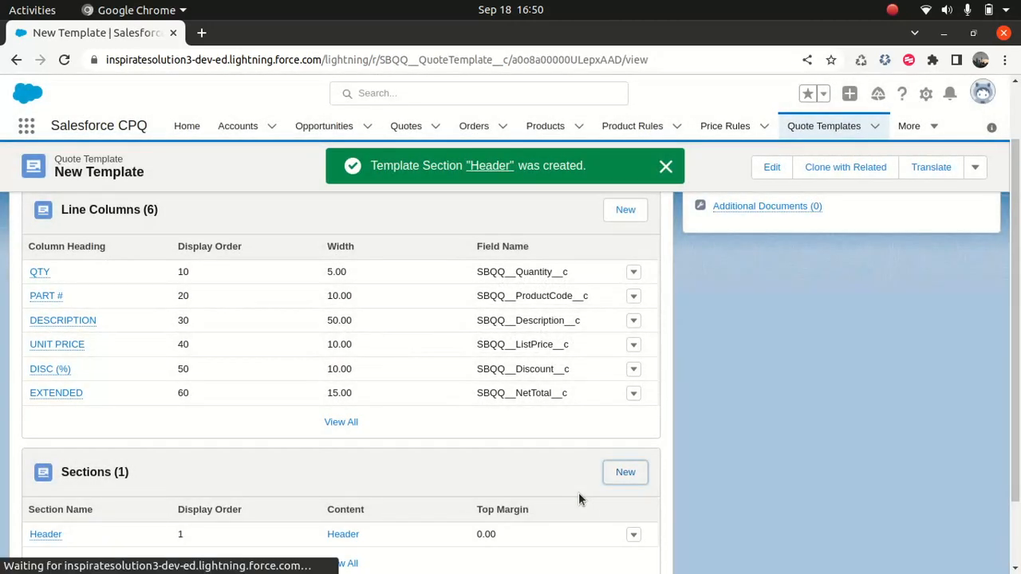
Create a template section named Line Items in New Template, using the Line Items content and display order 2
left_click(625, 473)
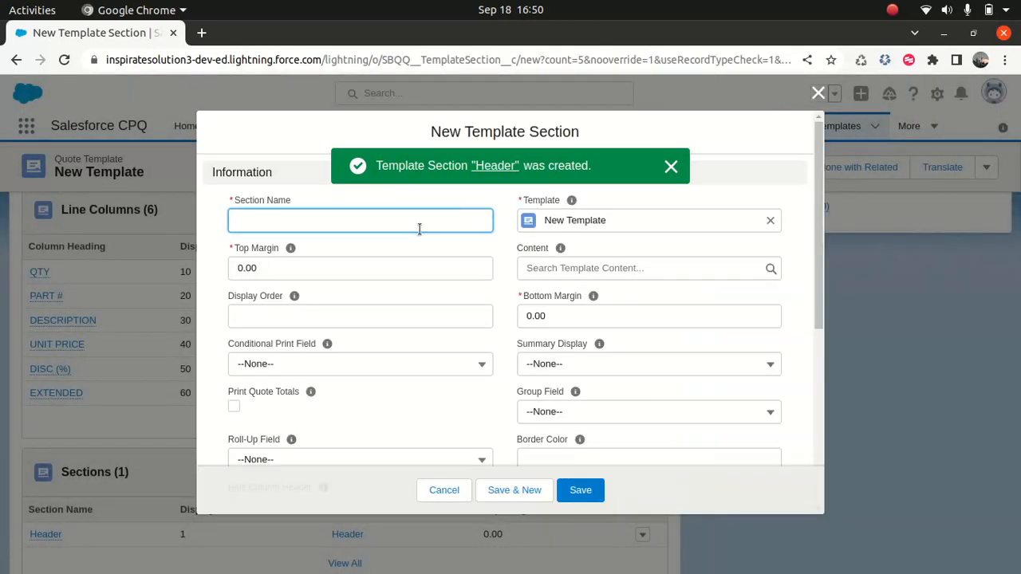
type("Line Items")
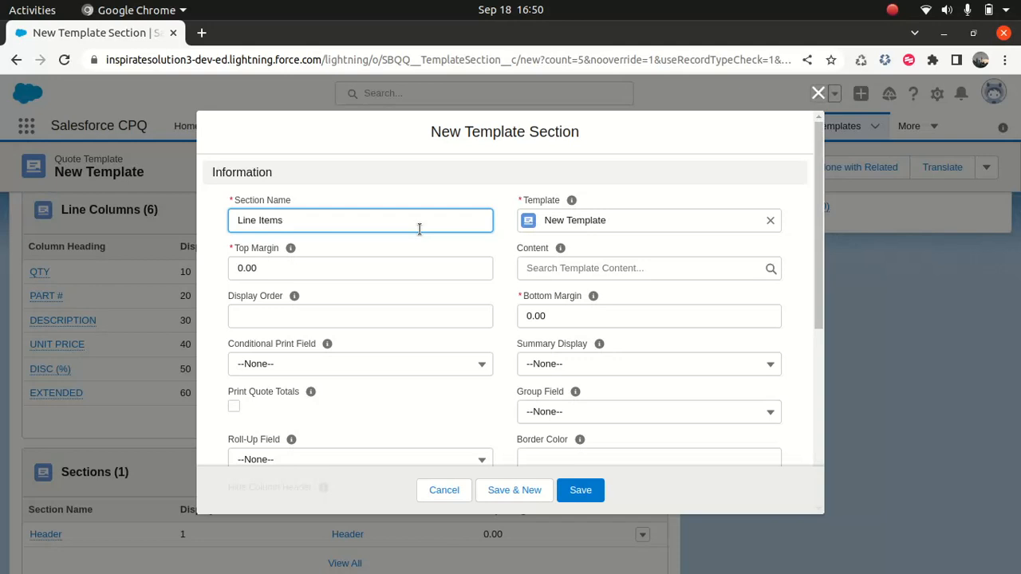
left_click(587, 270)
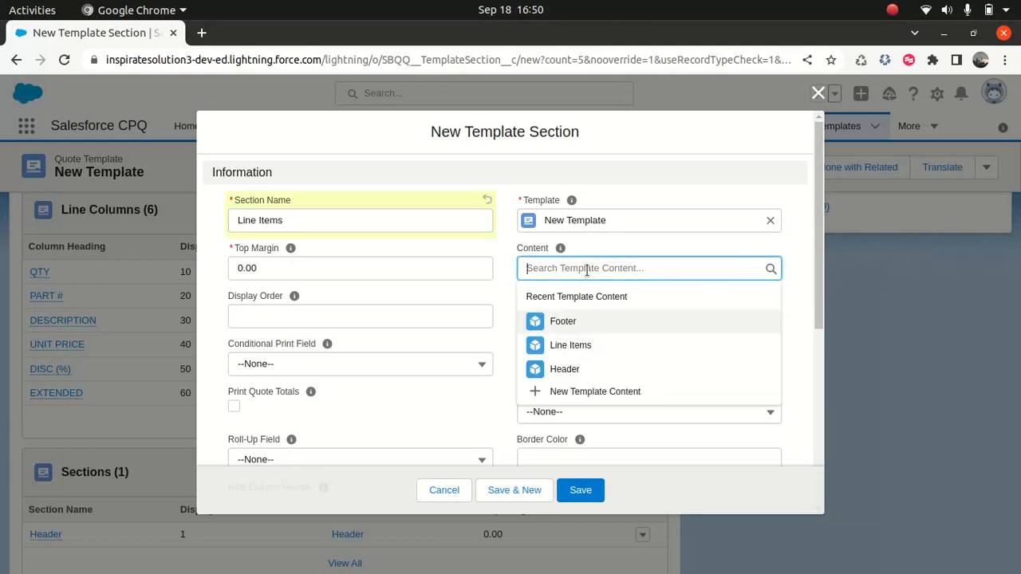
left_click(576, 353)
left_click(333, 315)
type("2")
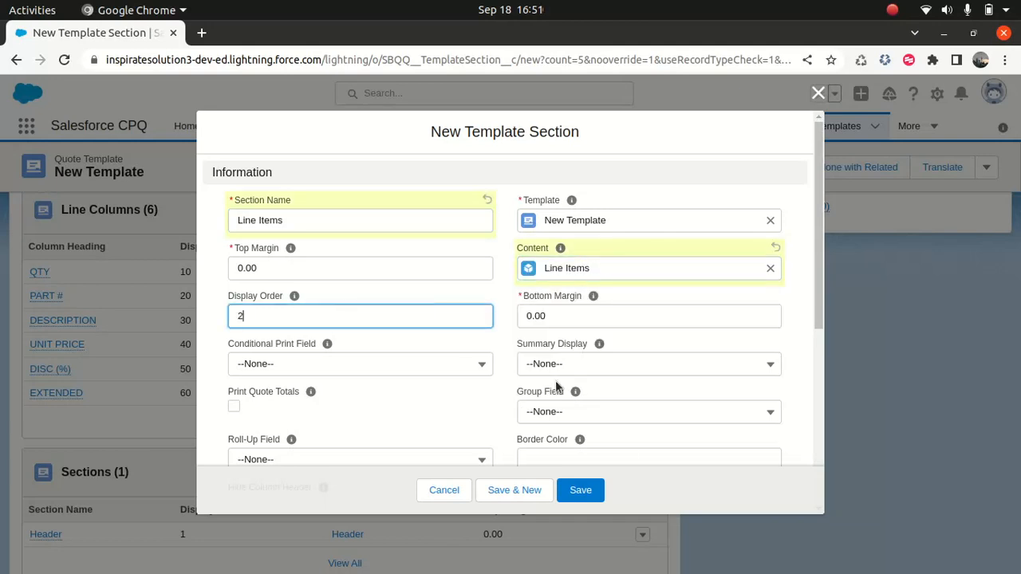
left_click(574, 491)
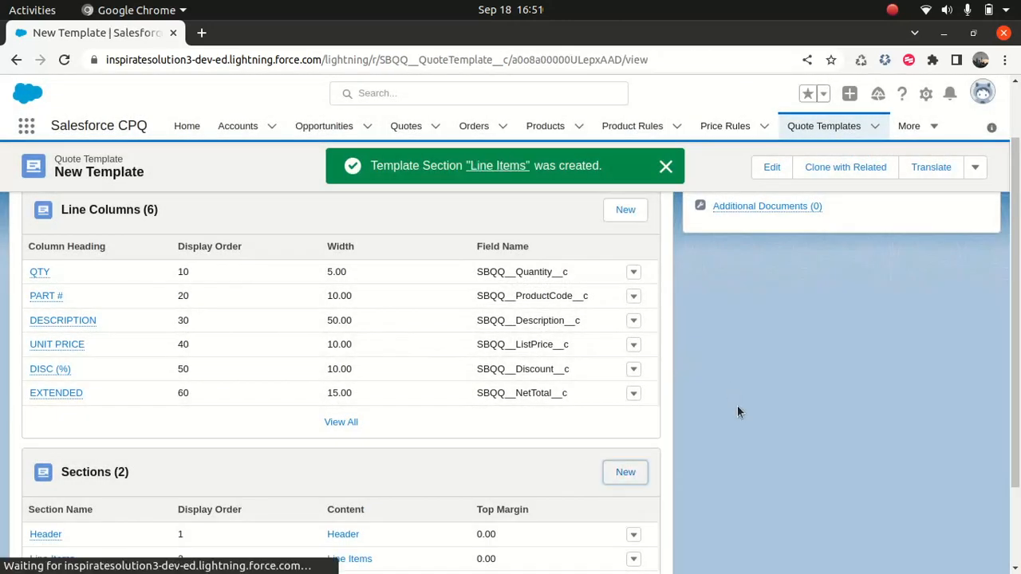
Create a template section named Footer in New Template, using the Footer content and display order 3
scroll(1005, 359, "down", 2)
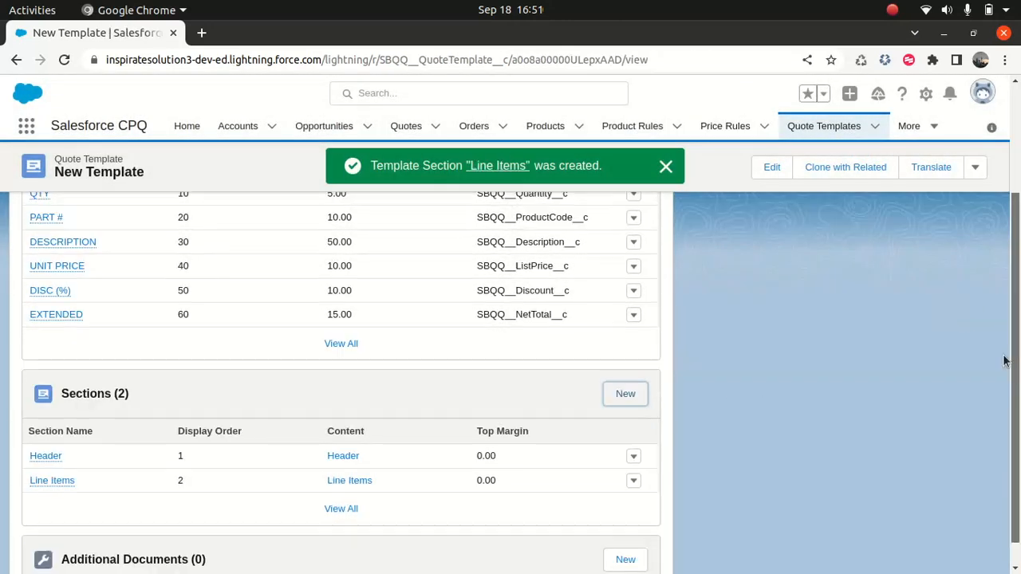
left_click(627, 394)
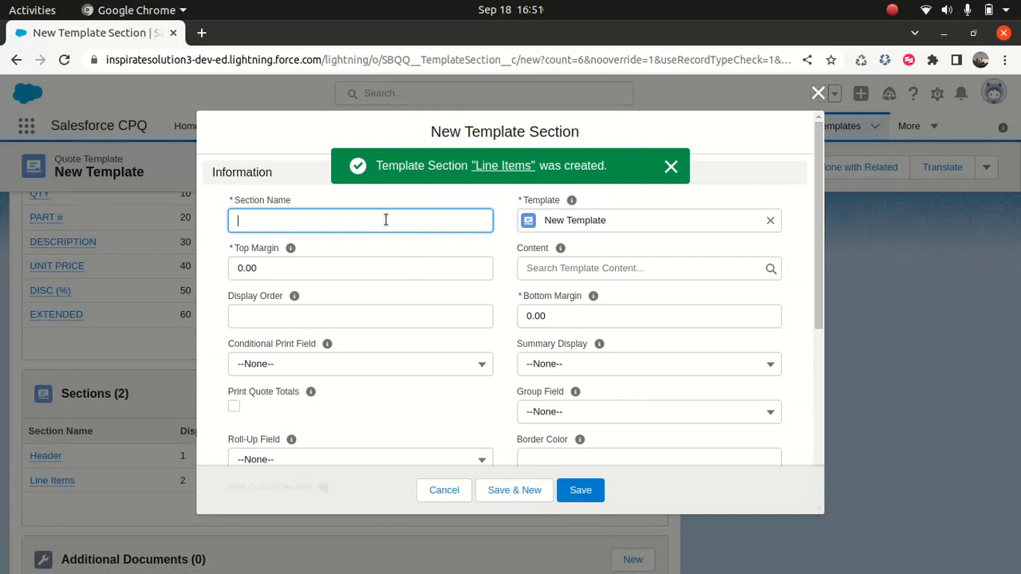
type("Footer")
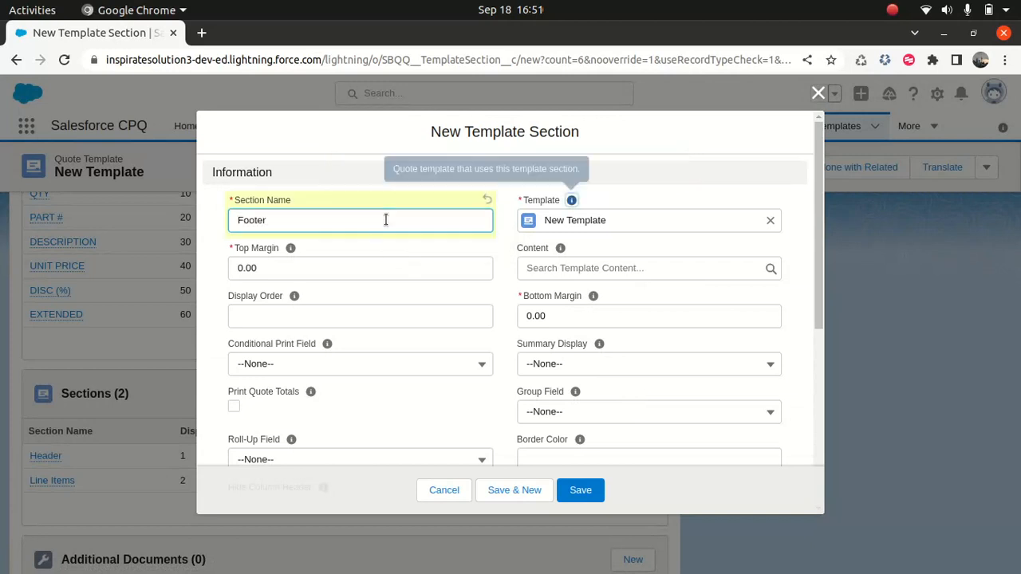
left_click(572, 270)
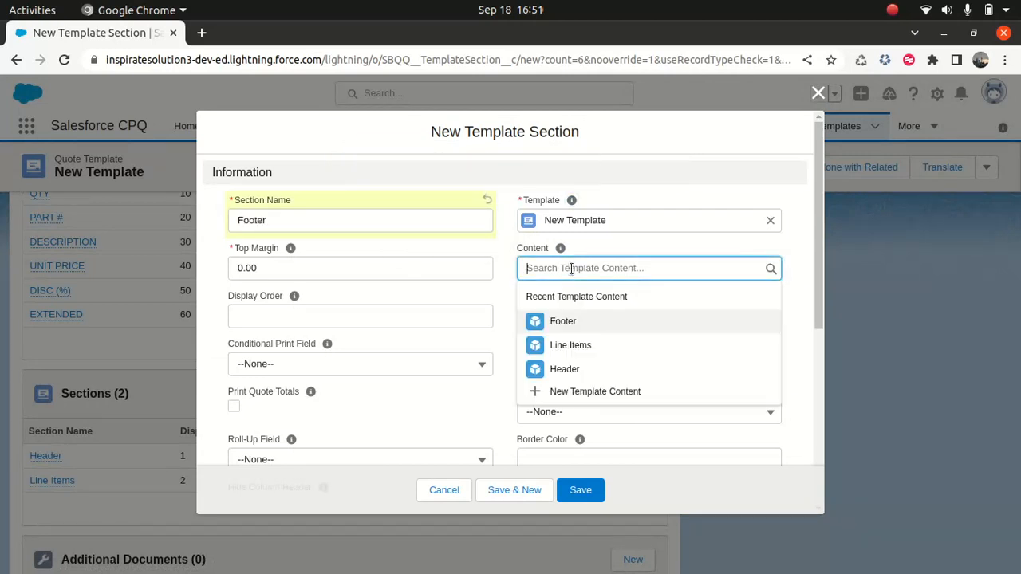
left_click(570, 322)
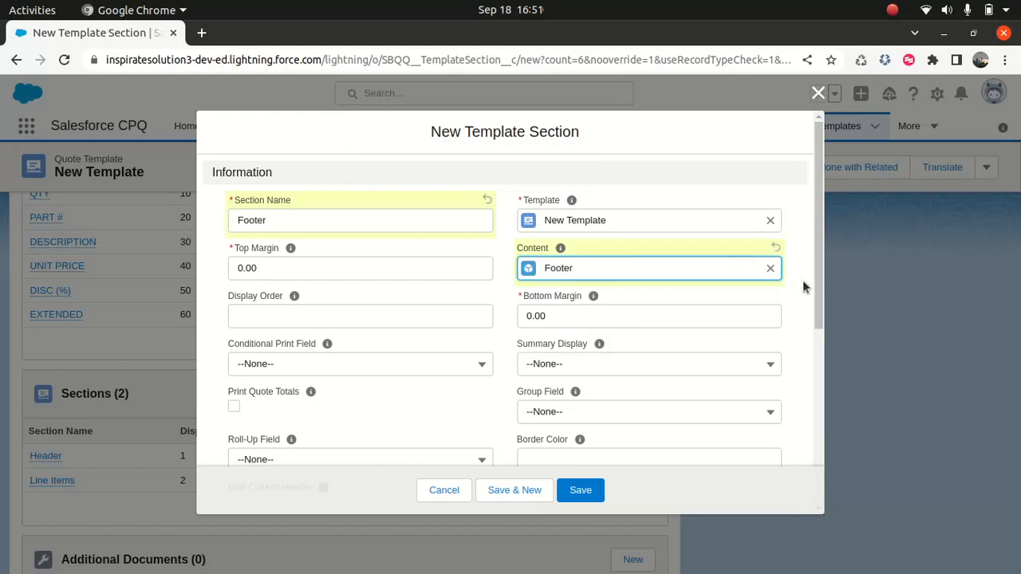
left_click(262, 319)
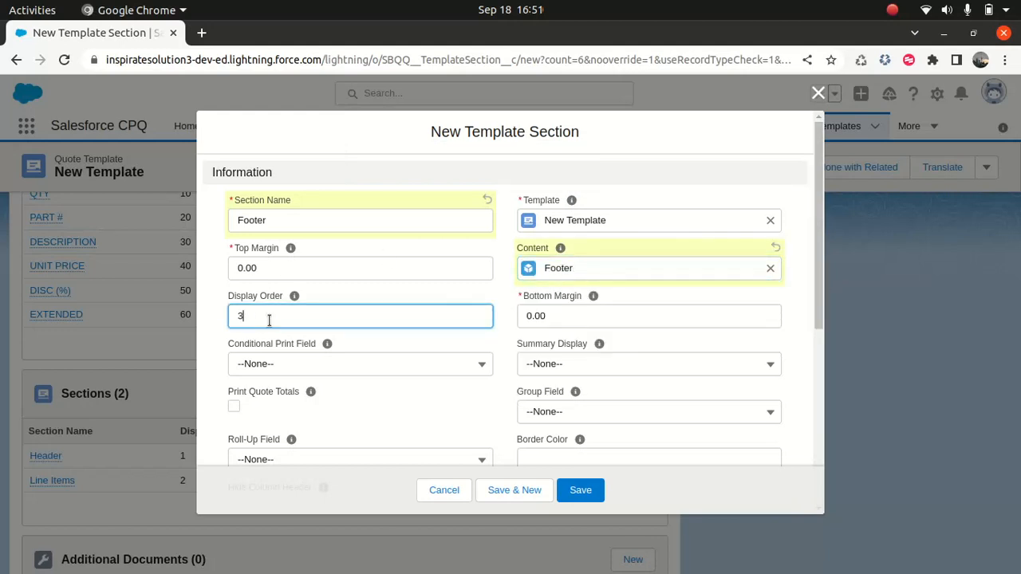
left_click(580, 495)
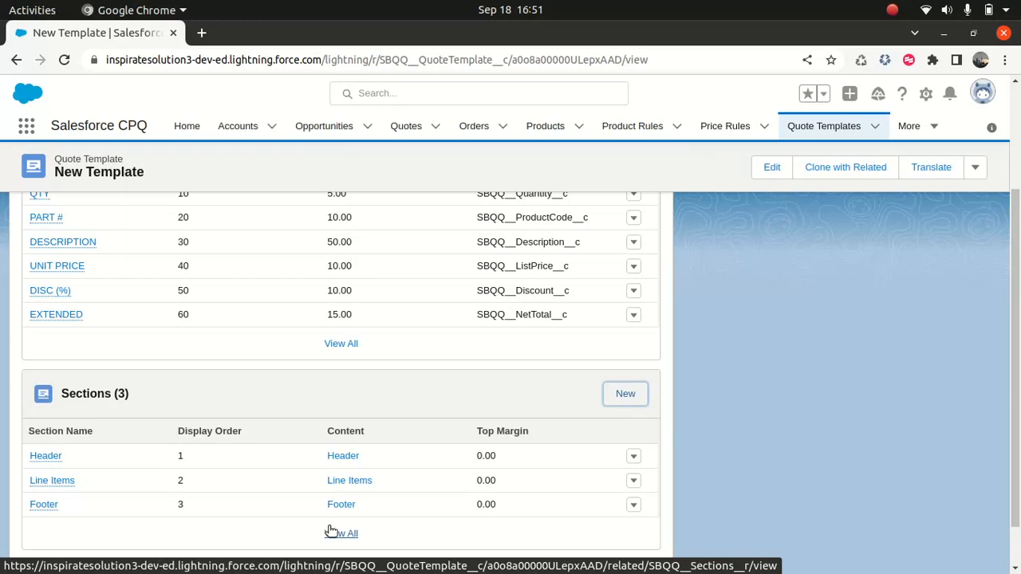
Open the most recently viewed quote and preview its generated document using New Template and the default paper size
left_click(408, 129)
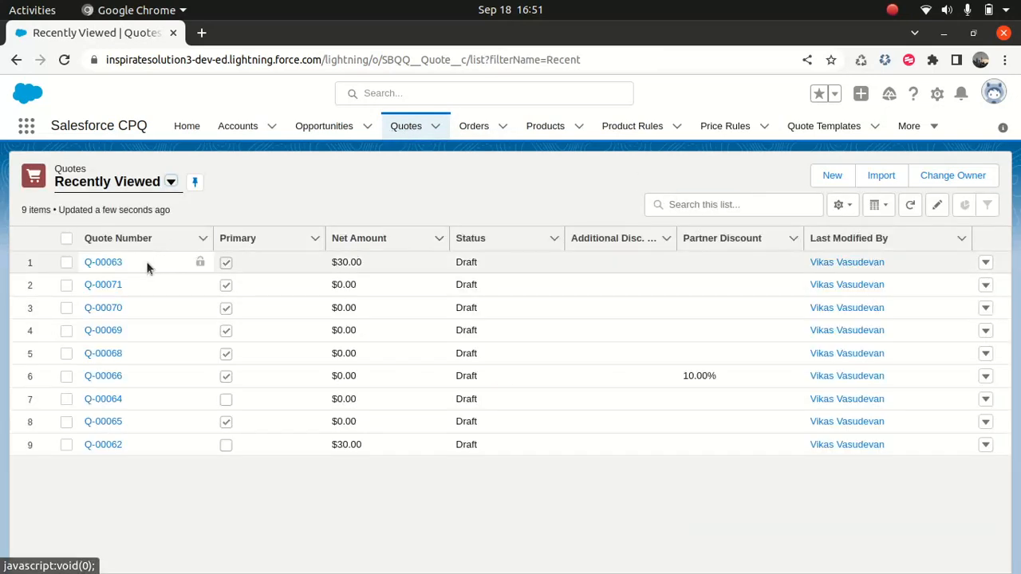
left_click(110, 262)
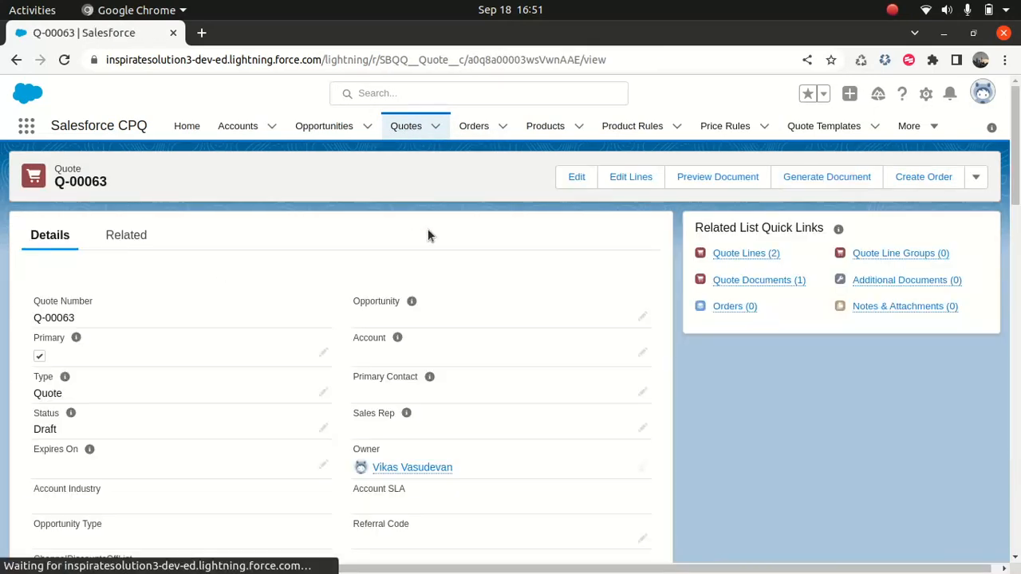
left_click(828, 183)
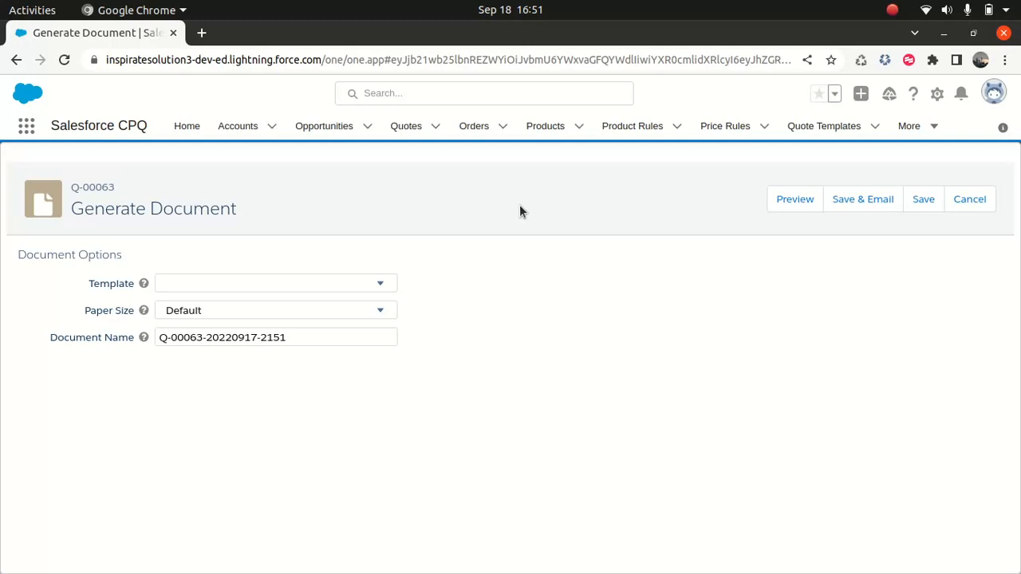
left_click(358, 285)
left_click(261, 315)
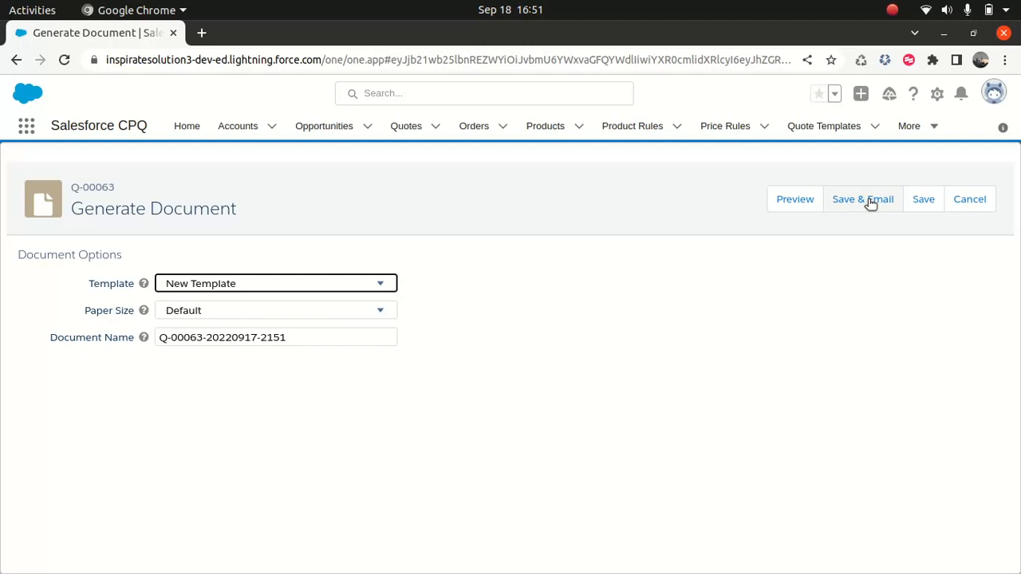
left_click(800, 198)
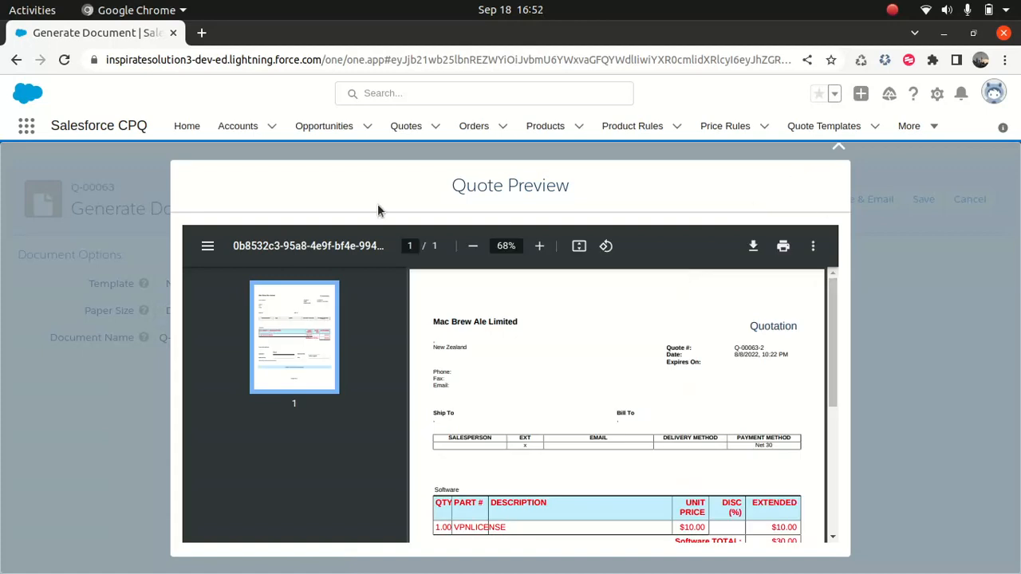
Hide the page thumbnails and examine the header, line items and footer in the quote preview
left_click(207, 247)
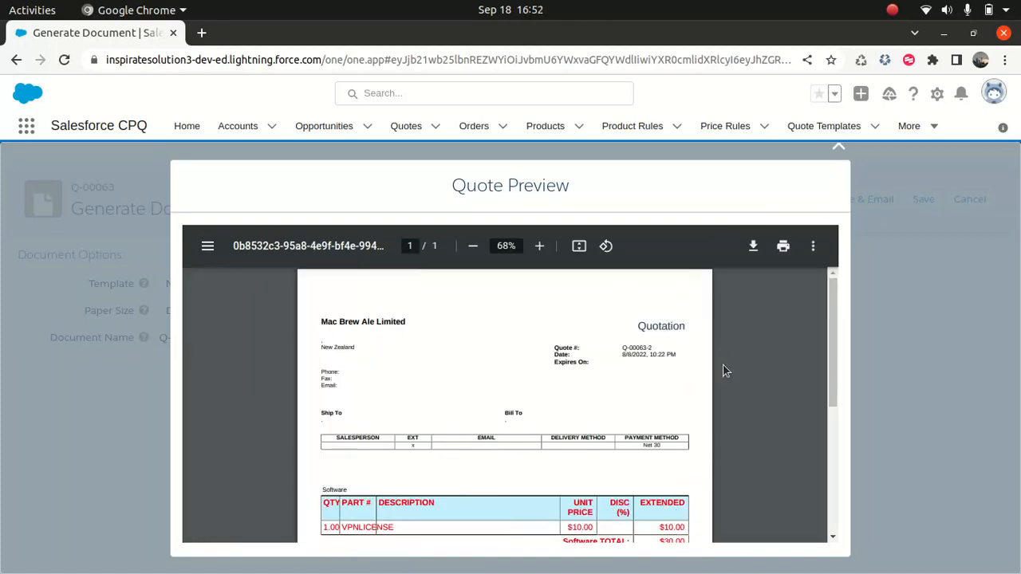
left_click_drag(834, 313, 820, 463)
left_click_drag(815, 524, 821, 389)
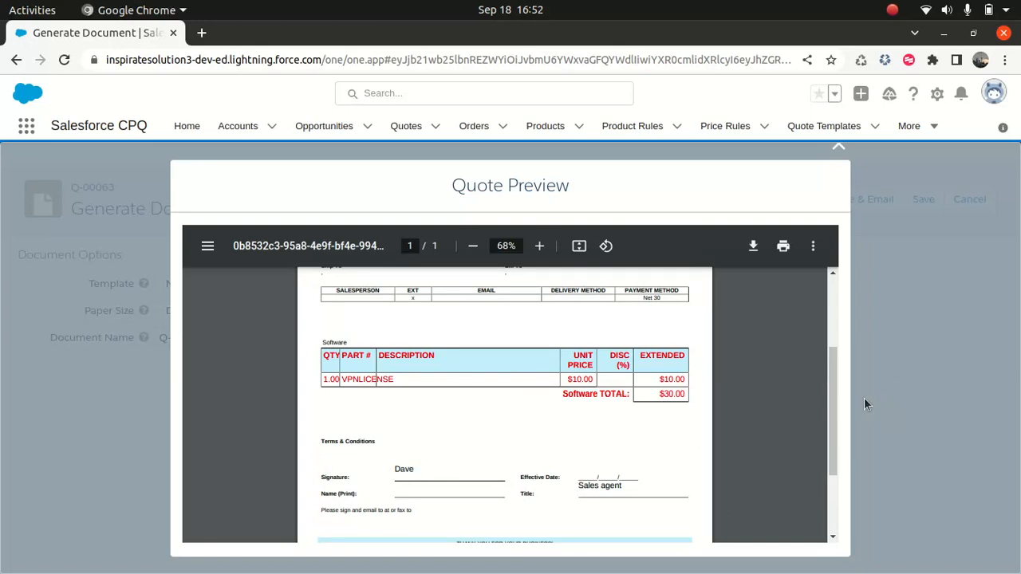
scroll(832, 425, "up", 3)
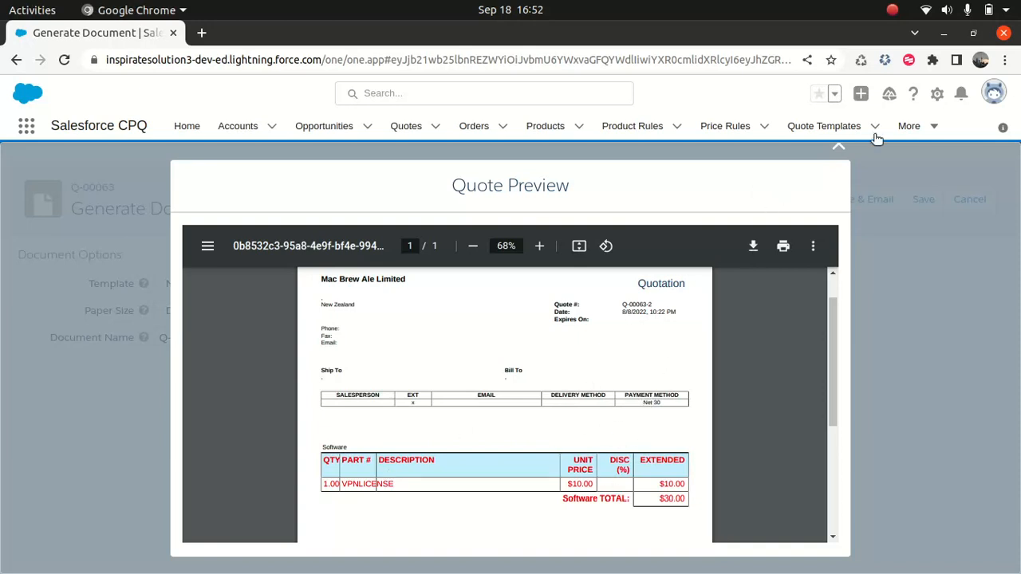
Set the font size of the Line Items template content to 9 and save it
left_click(928, 126)
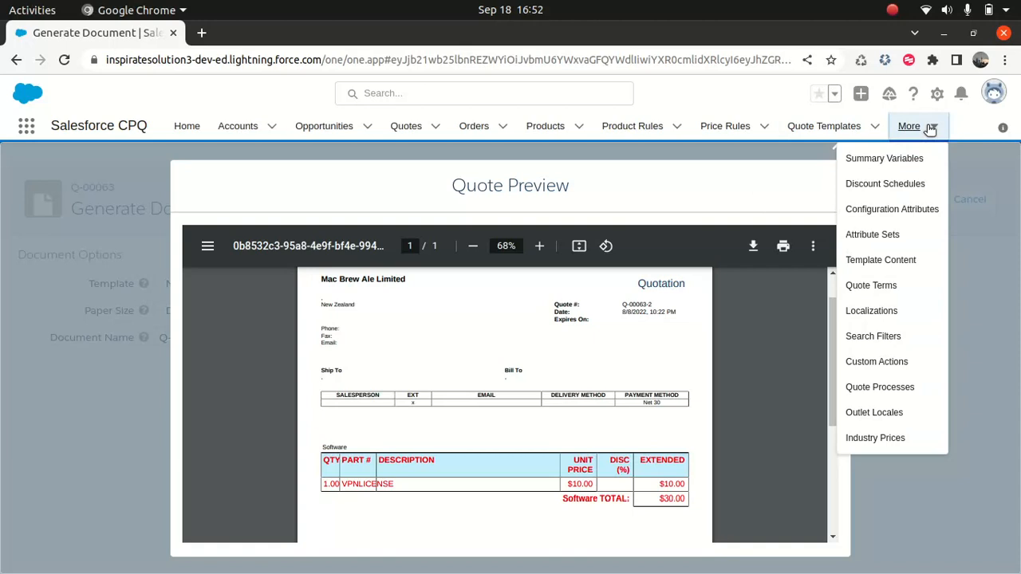
left_click(880, 260)
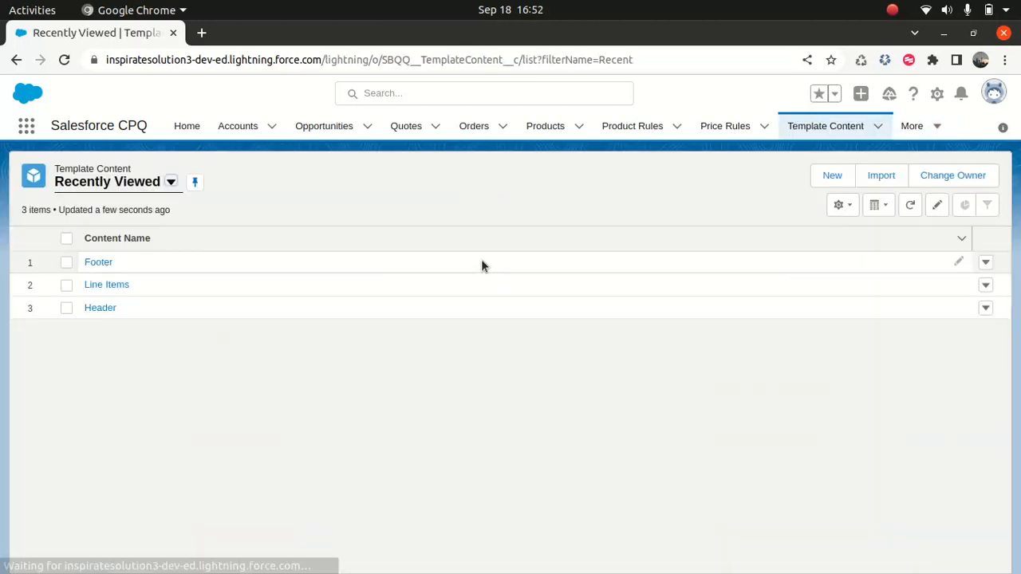
left_click(102, 285)
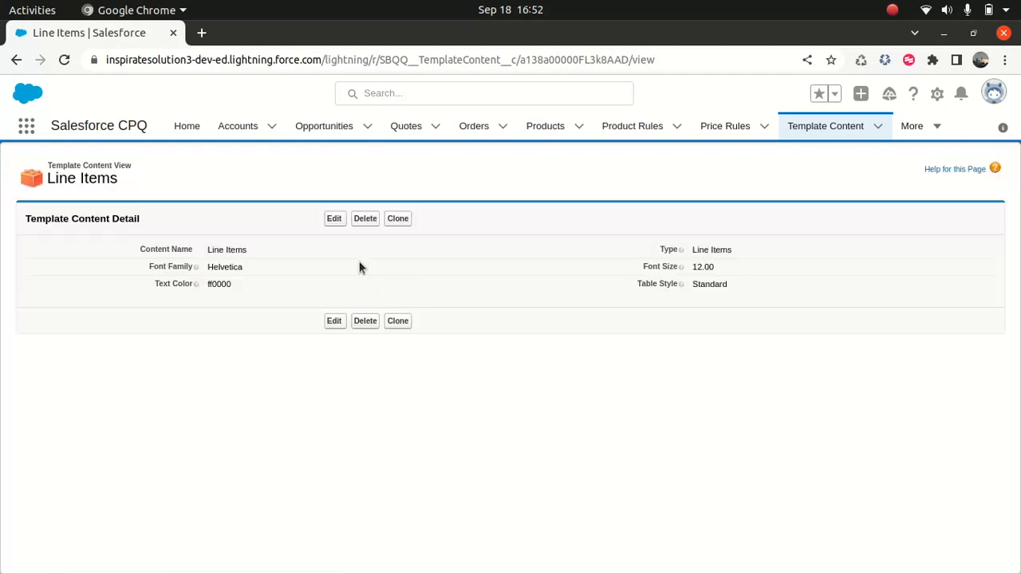
left_click(334, 219)
left_click_drag(743, 288, 655, 287)
type("9")
left_click(335, 344)
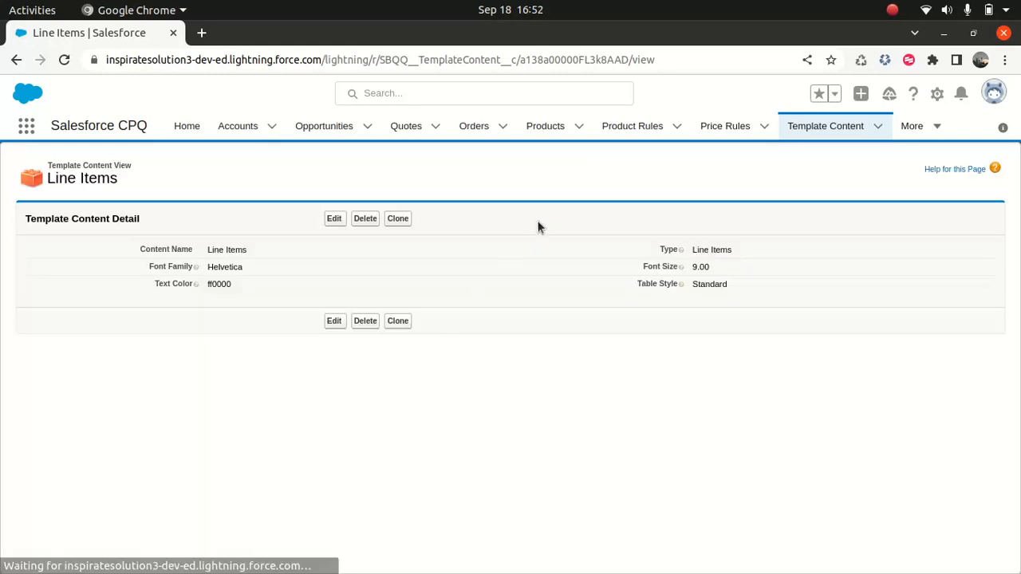
Preview the most recently viewed quote again with New Template and examine the line items table
left_click(409, 125)
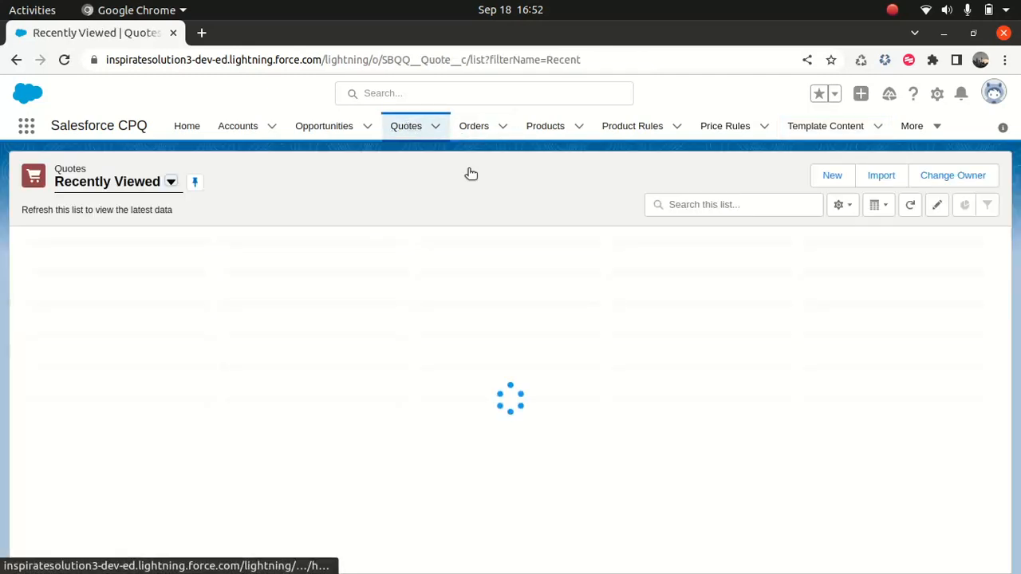
left_click(104, 263)
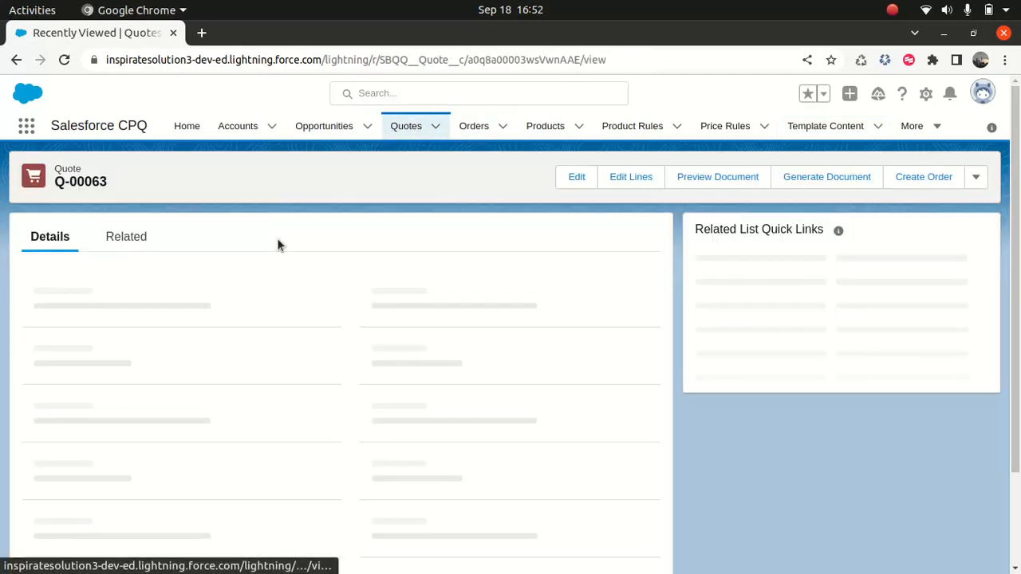
left_click(824, 176)
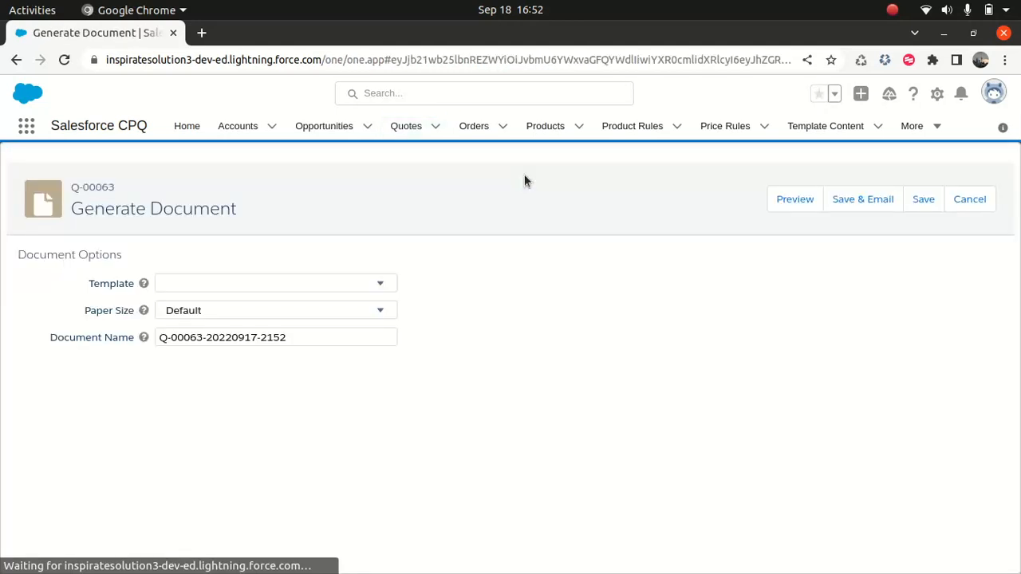
left_click(339, 280)
left_click(299, 313)
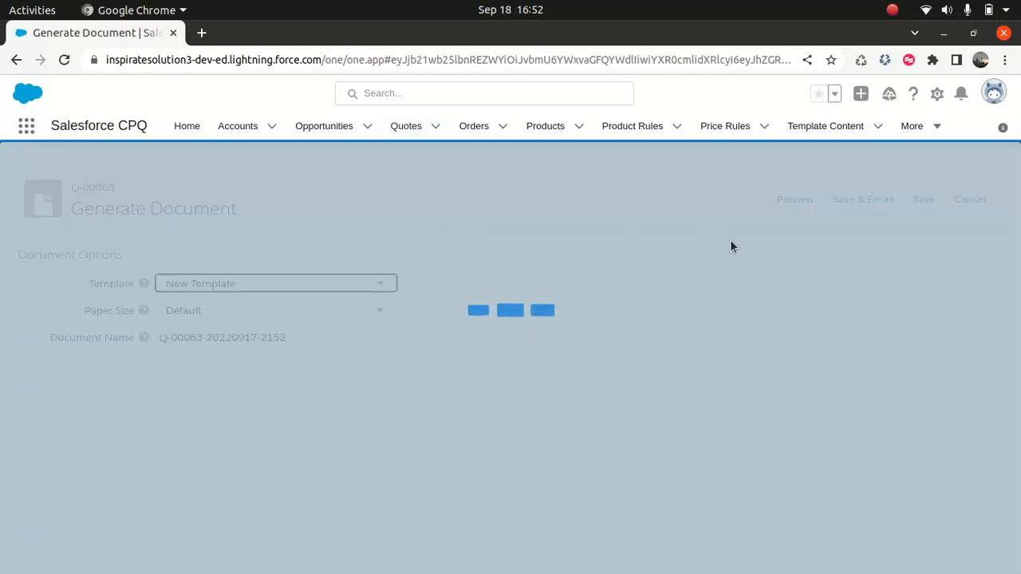
left_click(807, 201)
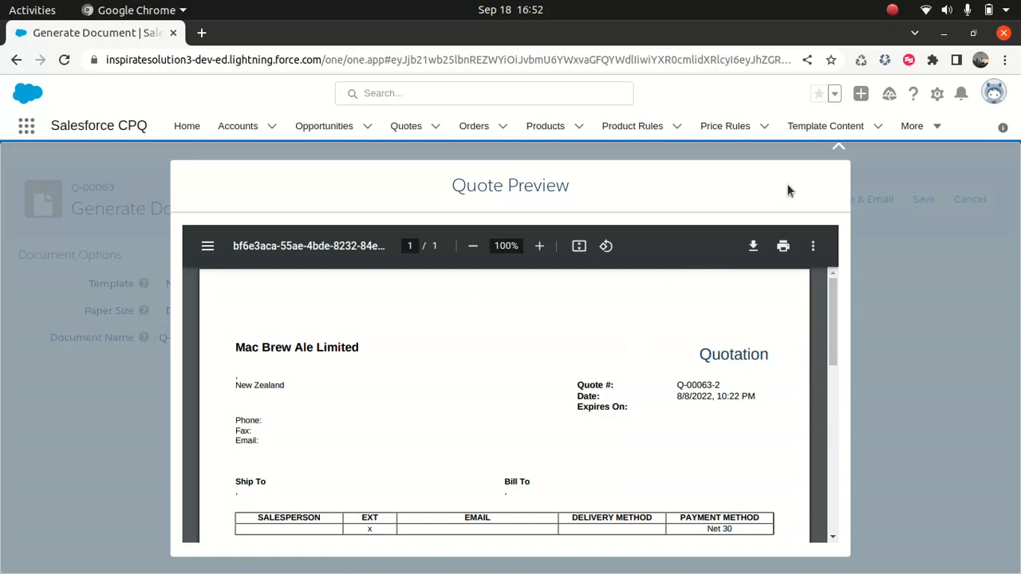
left_click_drag(831, 289, 826, 353)
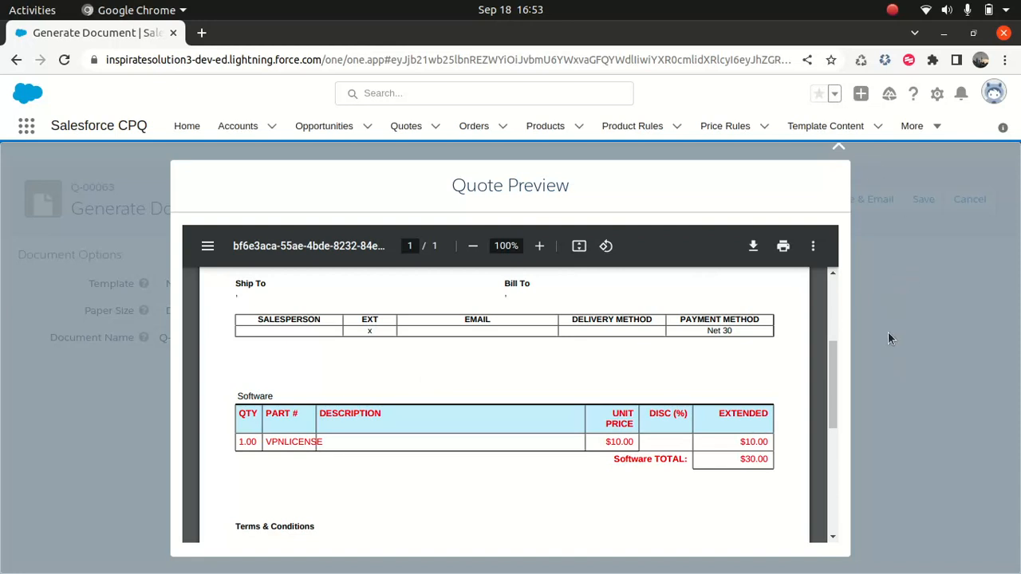
Reopen the Line Items template content, set its font size to 7.5 and save it
left_click(932, 126)
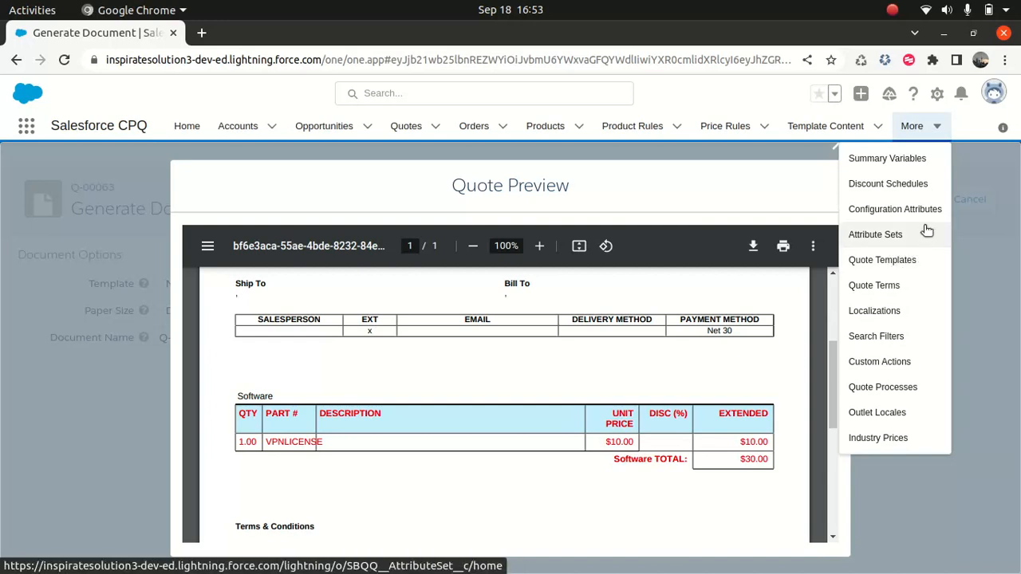
left_click(986, 366)
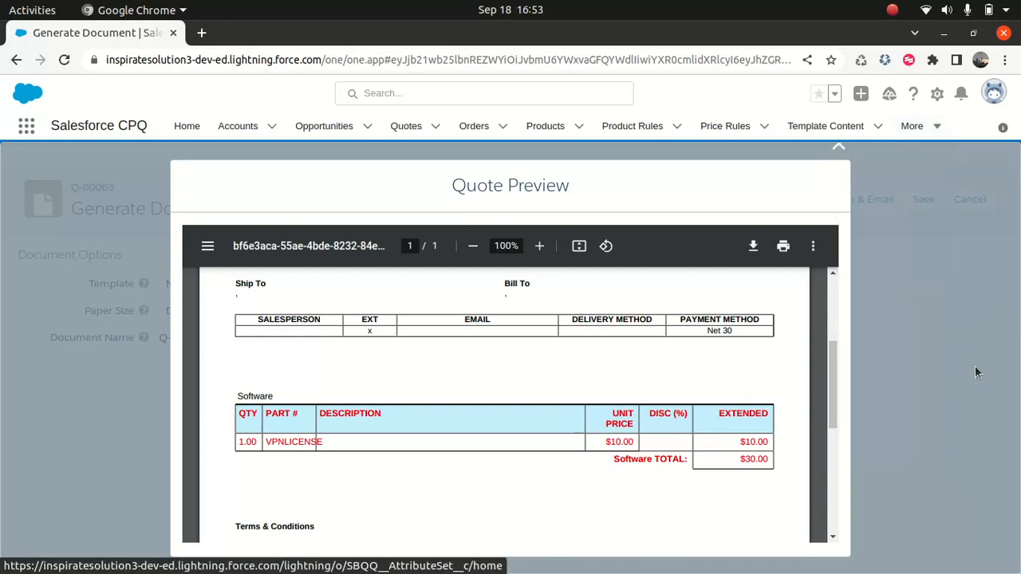
left_click(830, 128)
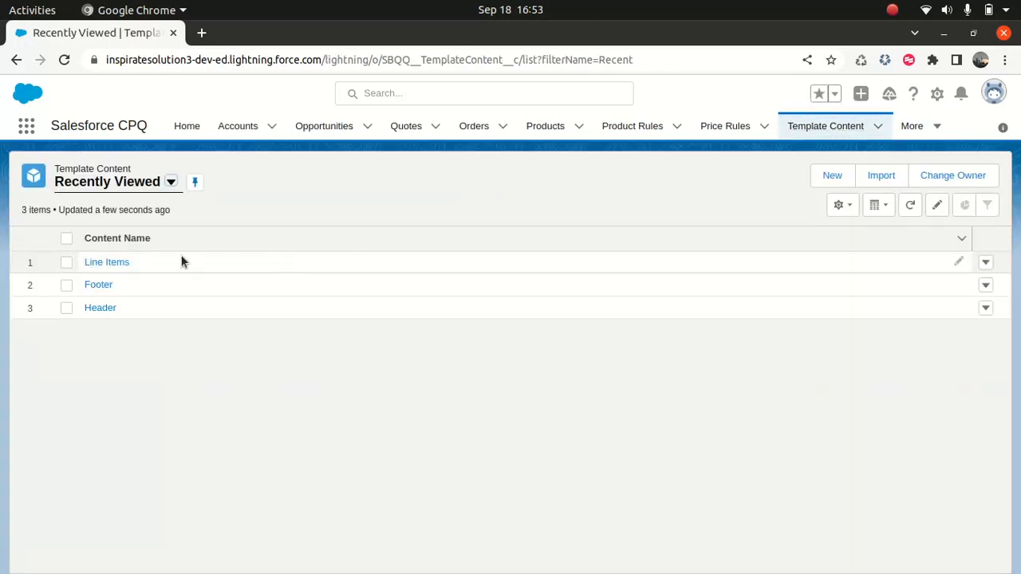
left_click(103, 264)
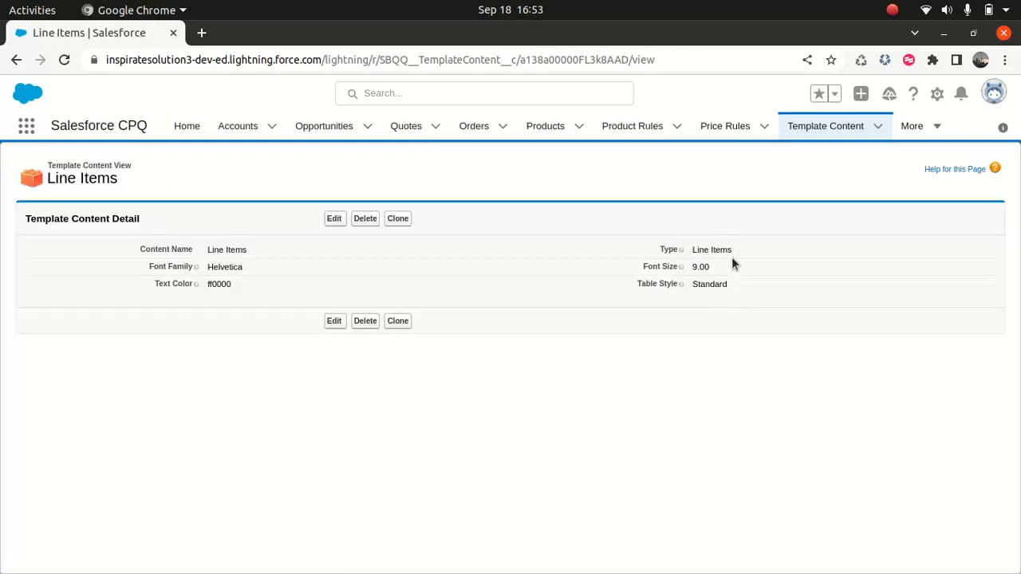
left_click(332, 219)
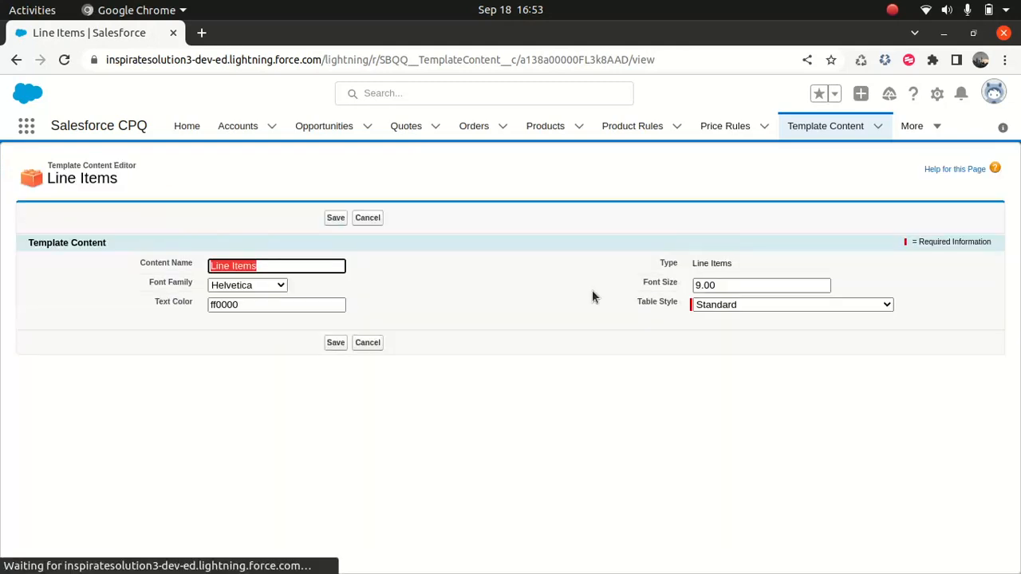
left_click(716, 289)
key("BackSpace")
key("BackSpace")
key("BackSpace")
key("BackSpace")
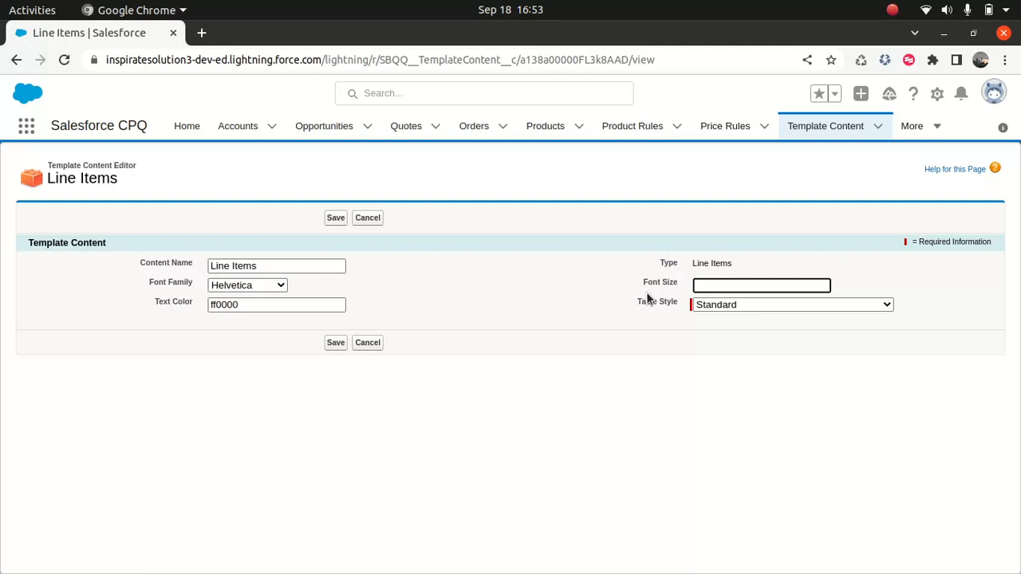
left_click(719, 287)
type("7.5")
left_click(337, 220)
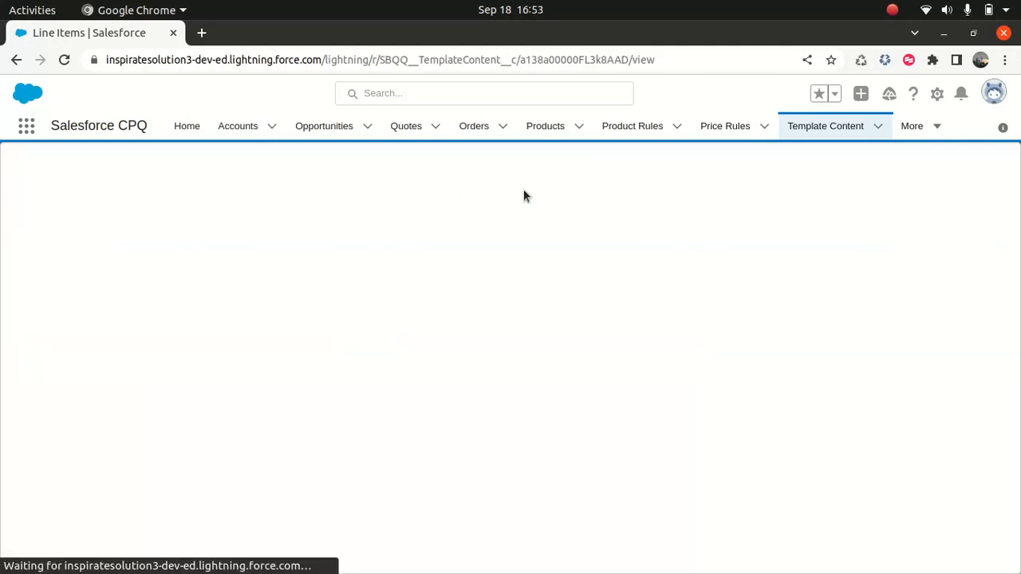
Generate a document preview of the most recently viewed quote with New Template and check the line items text size and the footer
left_click(401, 128)
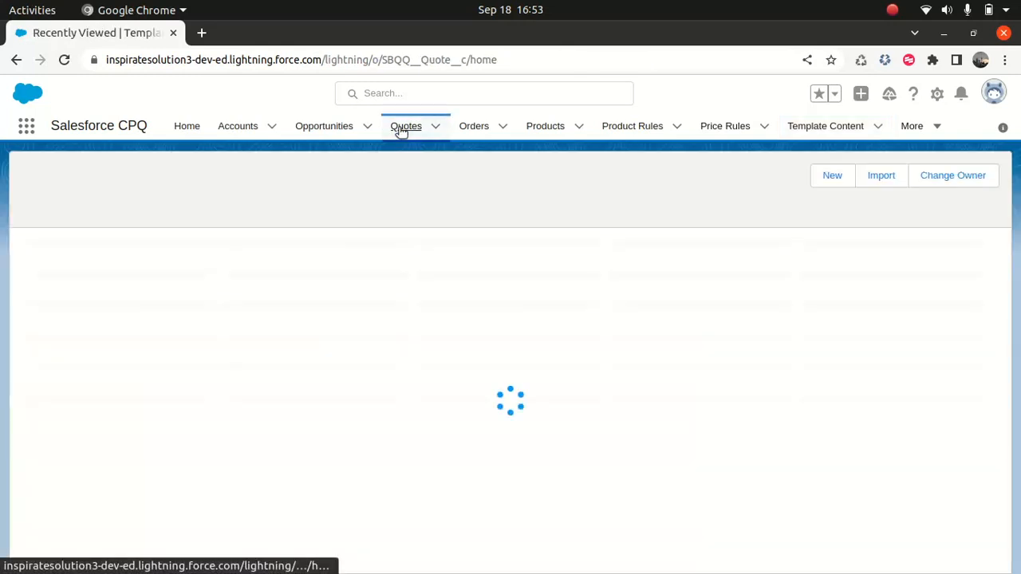
left_click(111, 264)
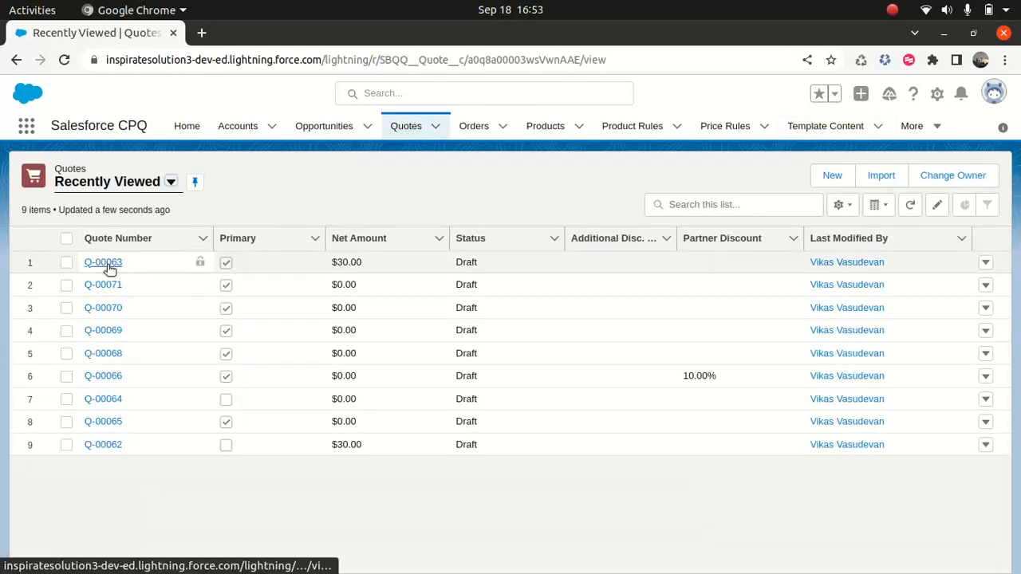
left_click(798, 173)
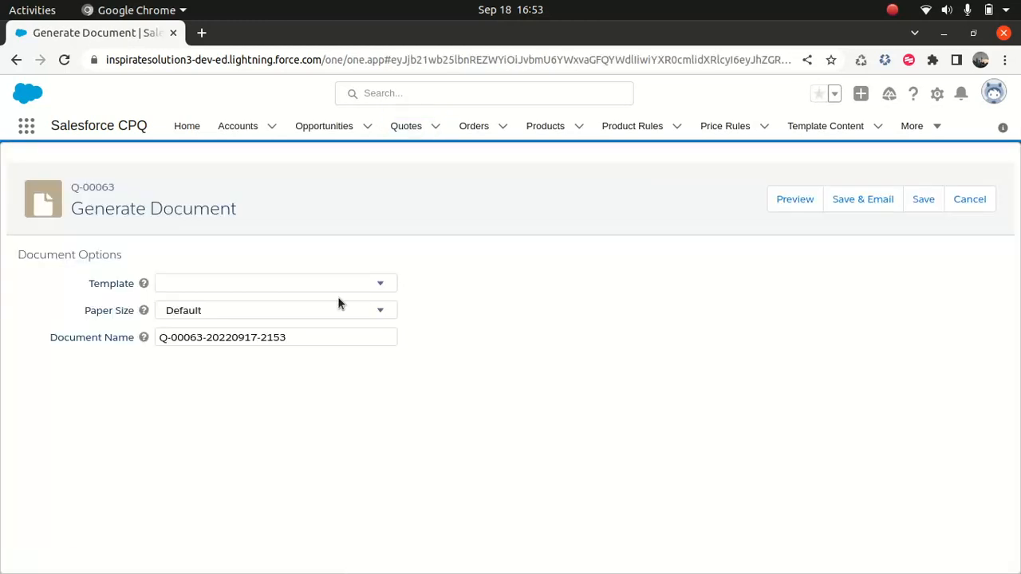
left_click(335, 288)
left_click(291, 315)
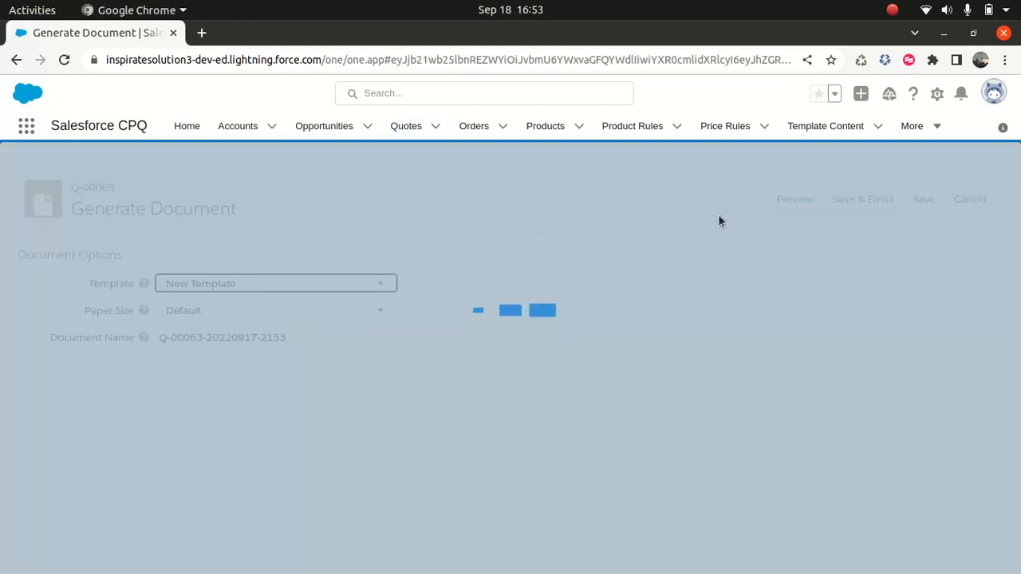
left_click(802, 200)
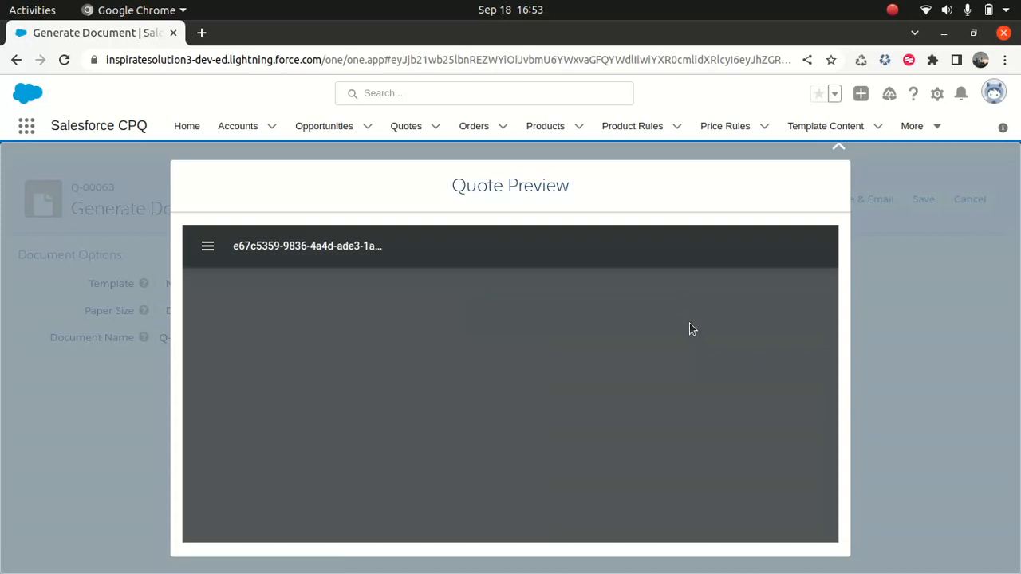
scroll(831, 330, "down", 3)
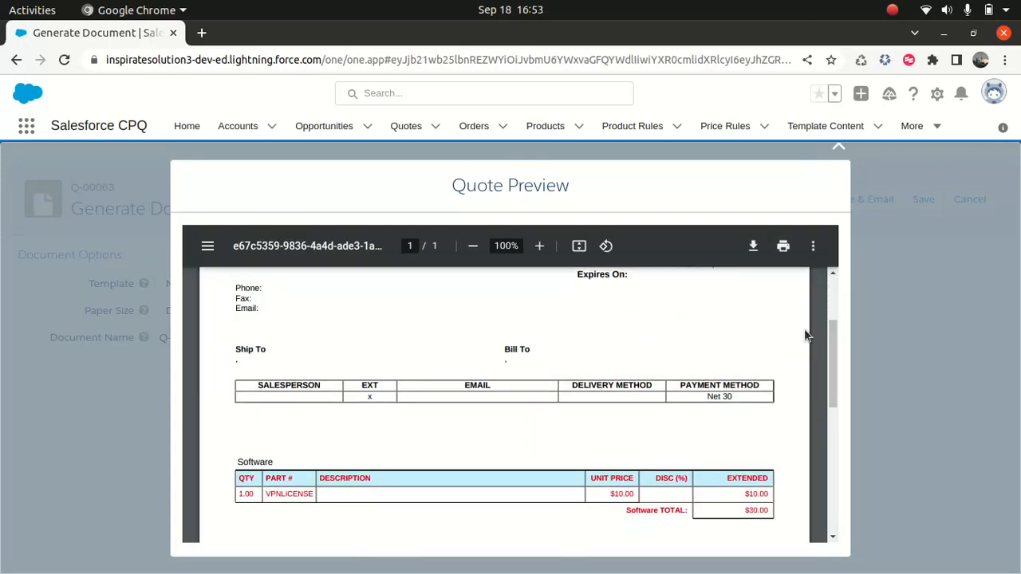
scroll(829, 351, "down", 2)
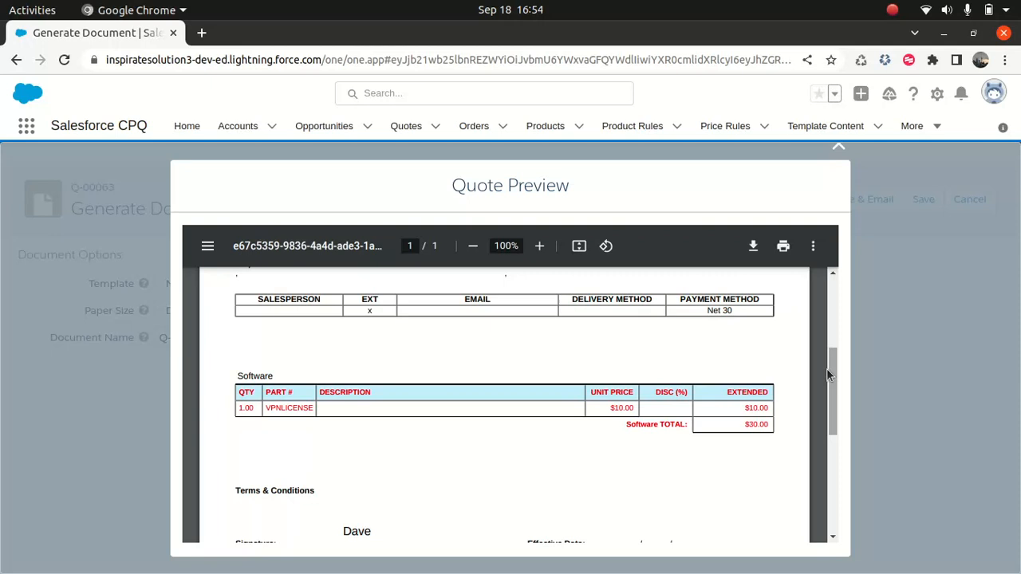
left_click_drag(826, 369, 827, 423)
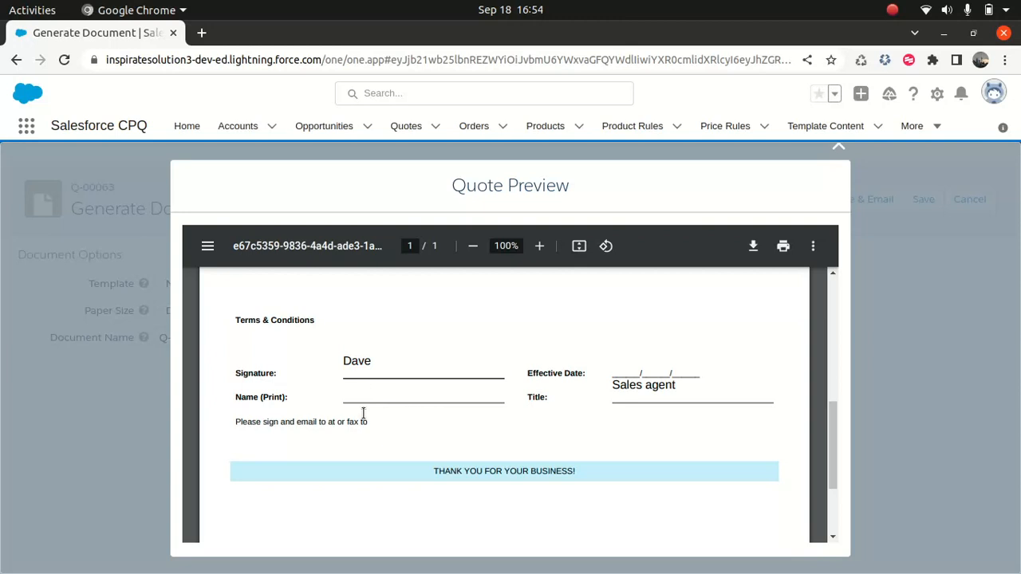
left_click_drag(829, 439, 833, 364)
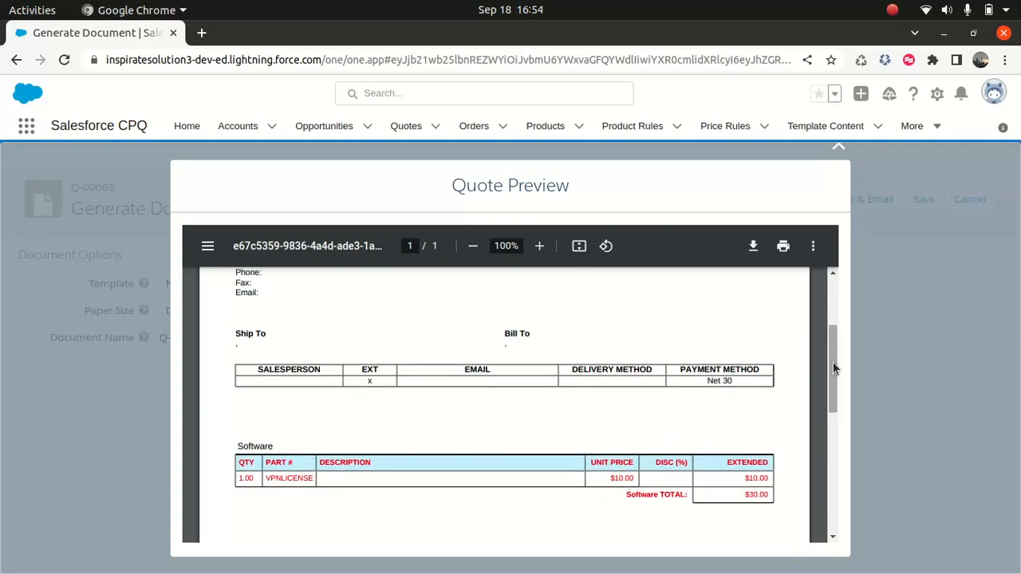